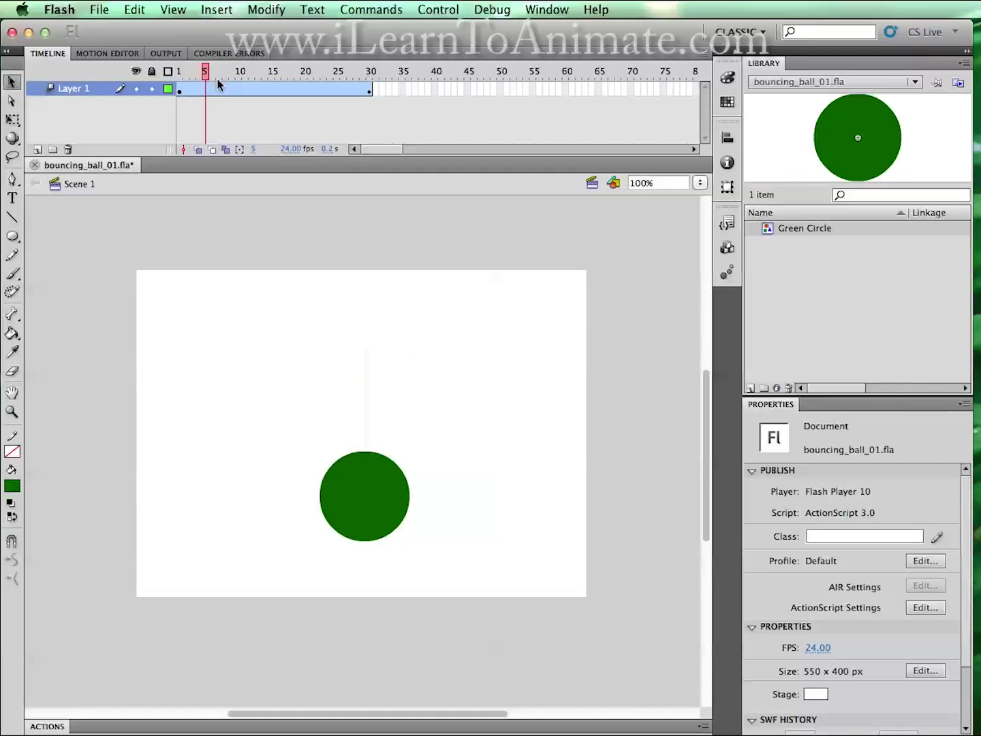
pyautogui.press('Return')
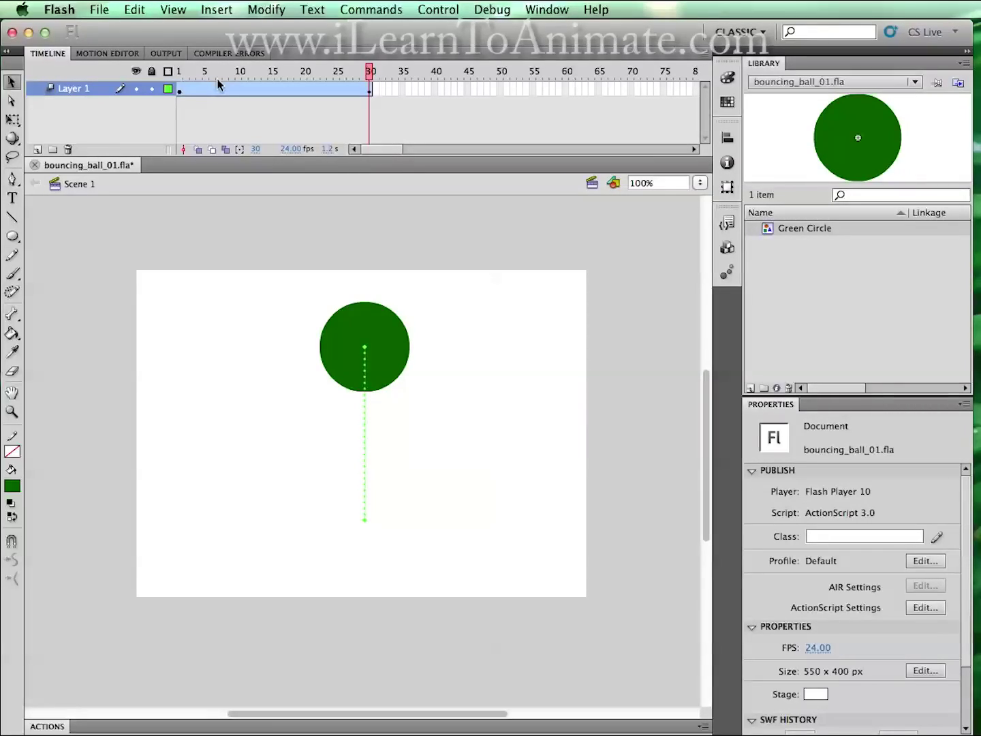
# - Load the green circle's tween into the Motion Editor, showing X at 279 px and No Ease
pyautogui.click(104, 56)
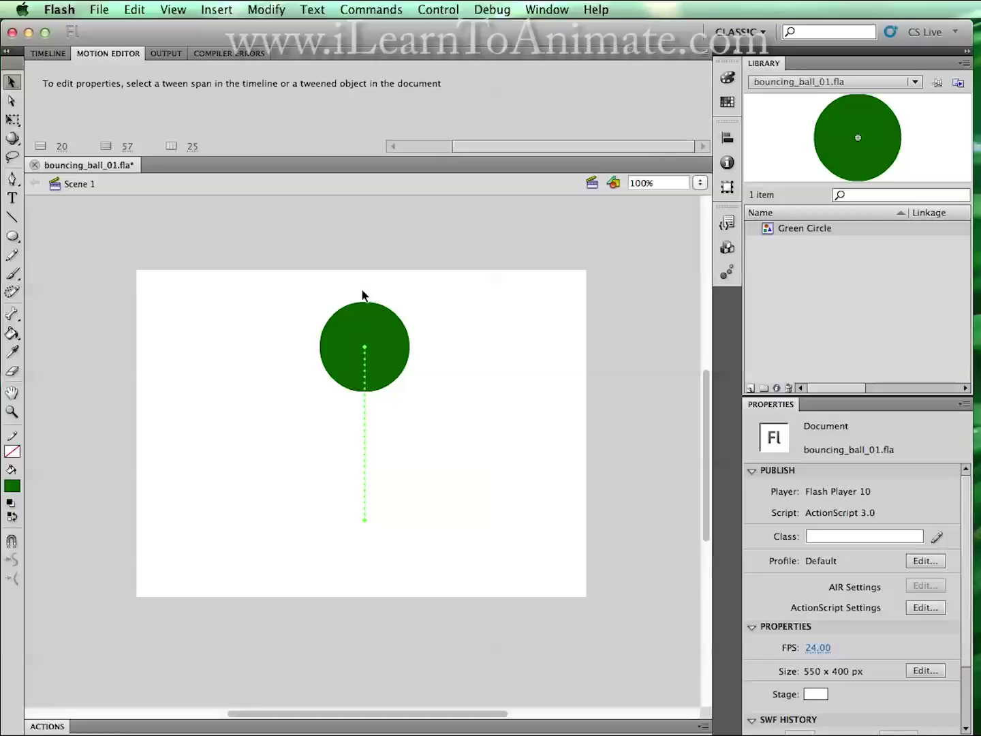
pyautogui.click(376, 326)
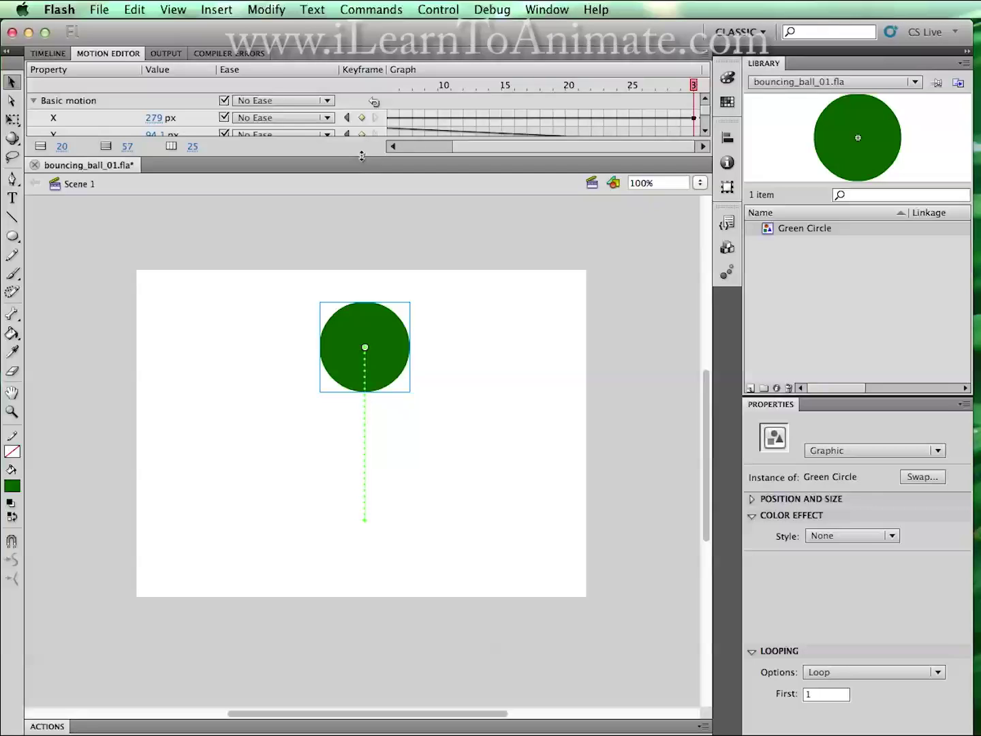
# - Enlarge the Motion Editor panel and scroll down to the Skew, Scale, Color Effect and Filters rows
pyautogui.moveTo(361, 156); pyautogui.dragTo(368, 239)
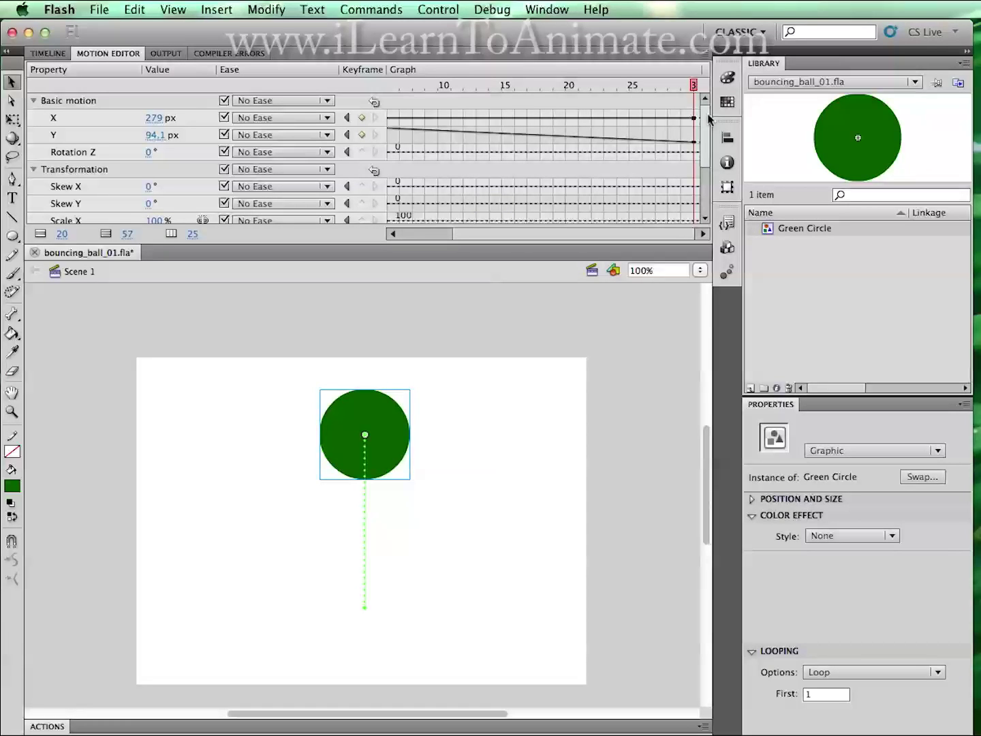
pyautogui.moveTo(708, 120)
pyautogui.mouseDown()
pyautogui.moveTo(705, 184)
pyautogui.moveTo(710, 119)
pyautogui.mouseUp()
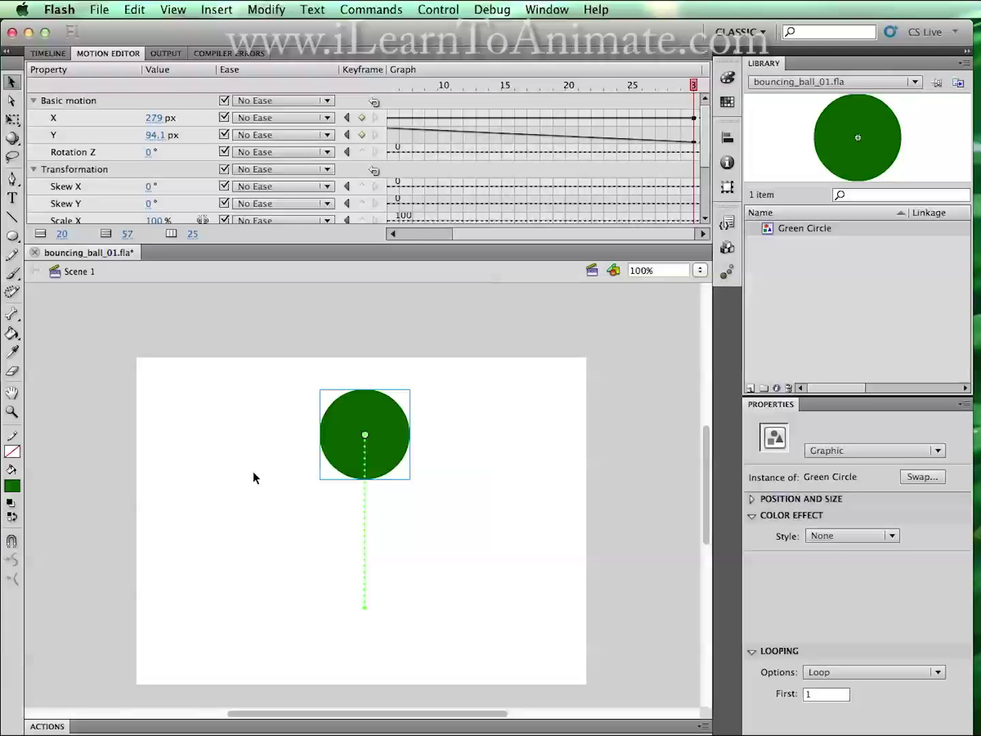
pyautogui.scroll(-3, 709, 185)
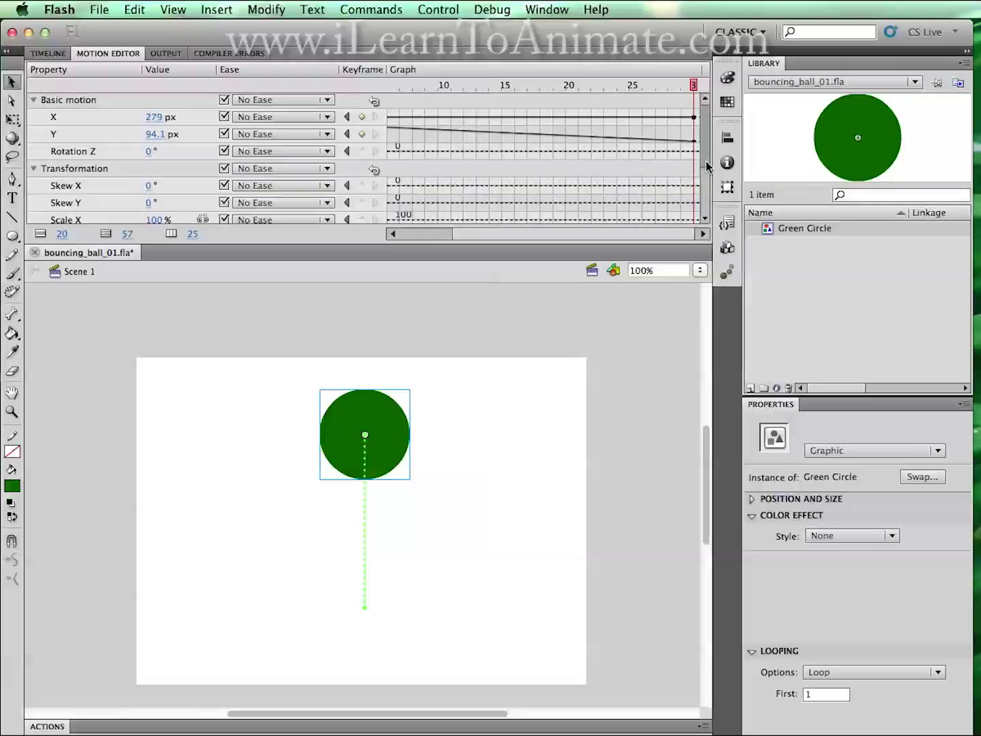
pyautogui.scroll(-2, 711, 186)
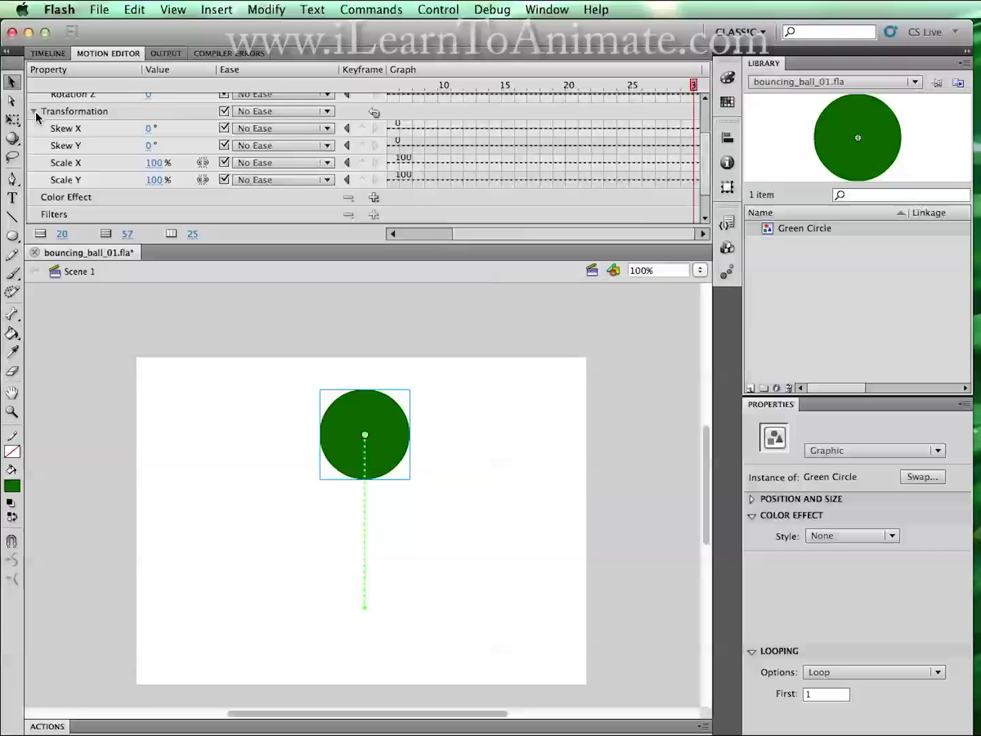
# - Collapse the Transformation property group in the Motion Editor
pyautogui.click(34, 113)
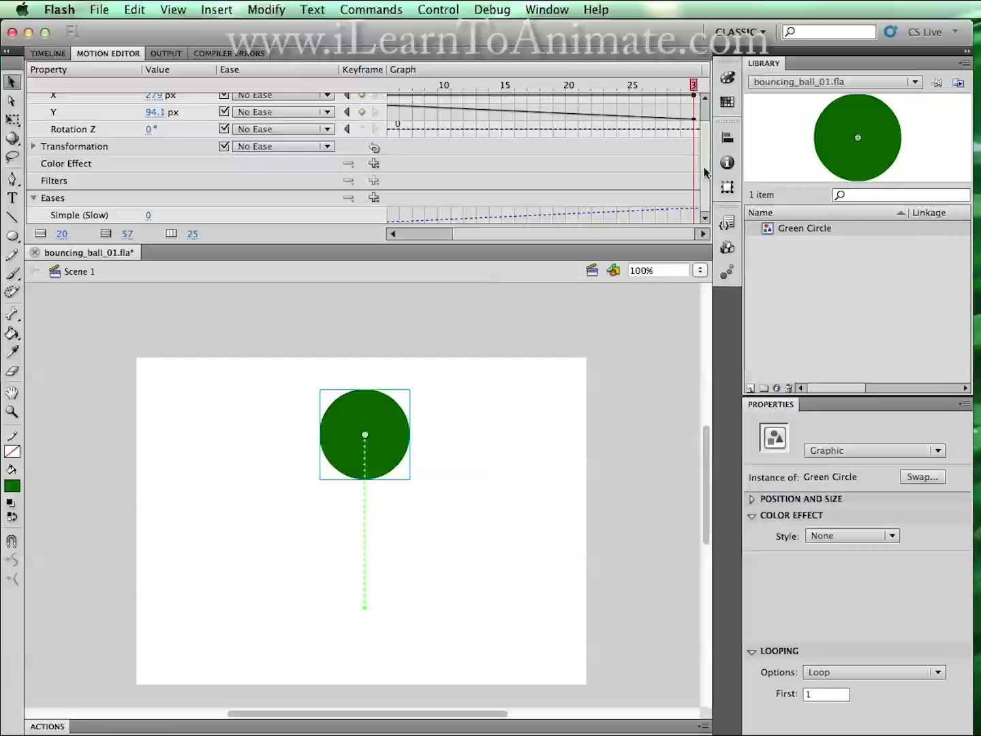
pyautogui.scroll(2, 706, 182)
pyautogui.scroll(-2, 706, 182)
pyautogui.scroll(2, 706, 170)
pyautogui.scroll(-2, 705, 170)
# - Add a Bounce In ease preset, valued 4, beside 1-Simple (Slow) in the Eases list
pyautogui.click(375, 199)
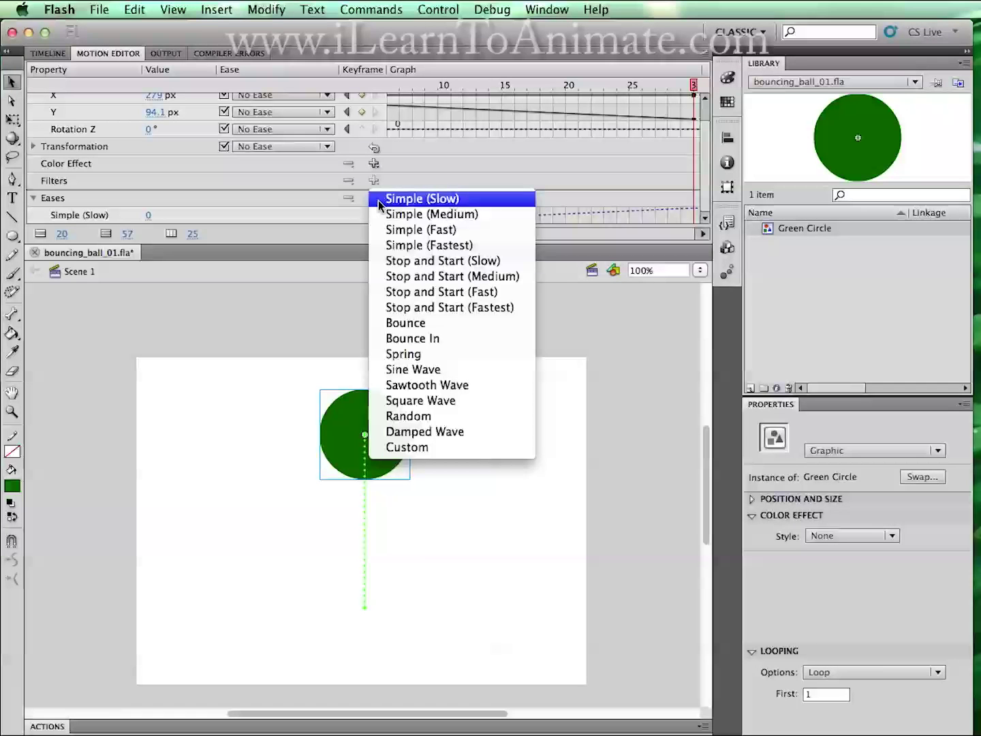
pyautogui.click(446, 339)
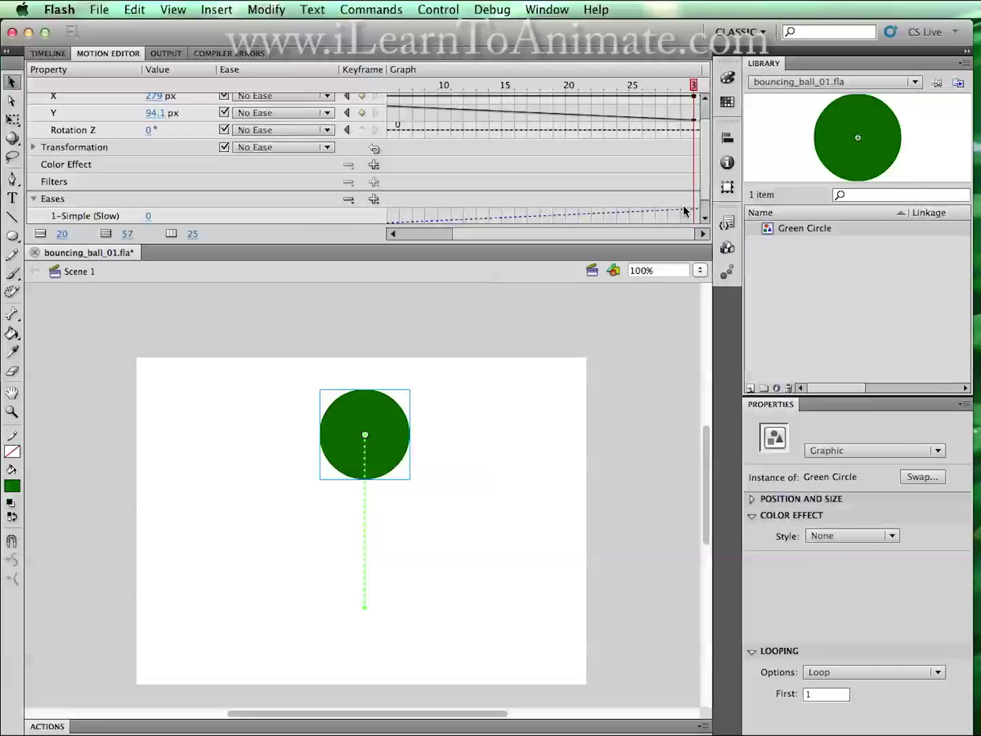
pyautogui.scroll(-2, 708, 194)
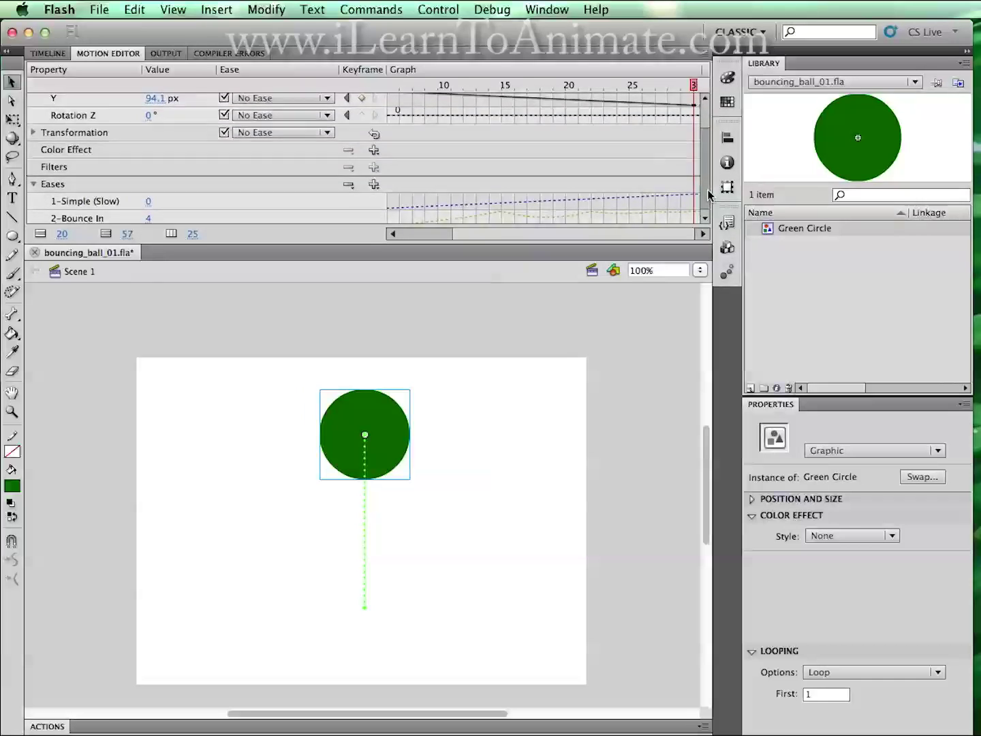
pyautogui.scroll(-1, 707, 189)
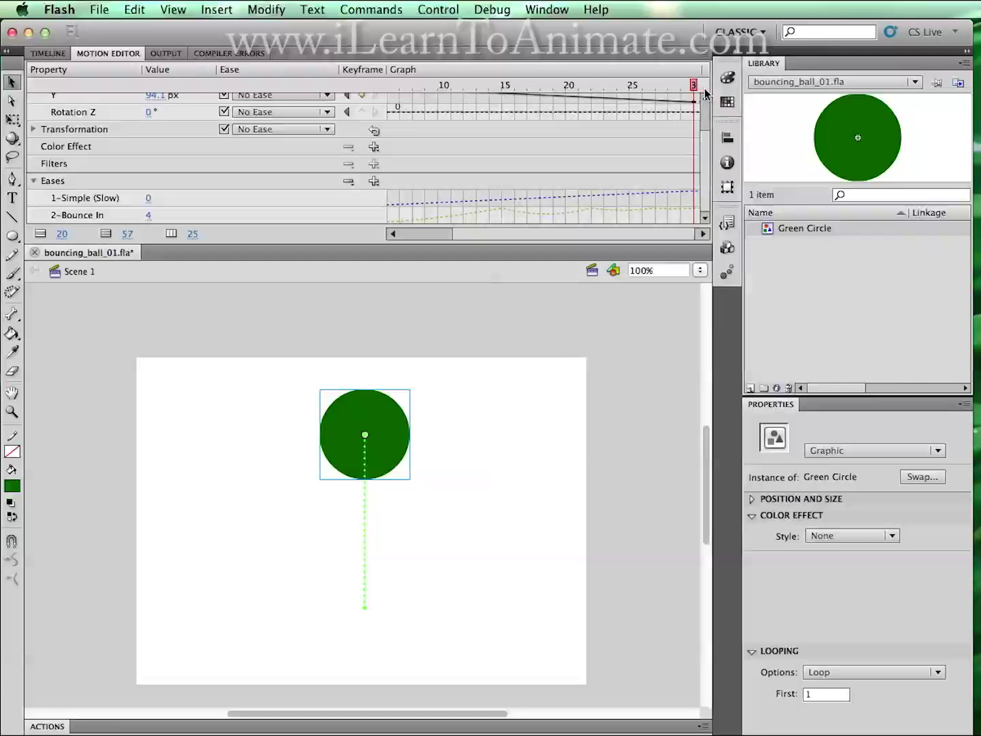
pyautogui.moveTo(694, 83); pyautogui.dragTo(389, 68)
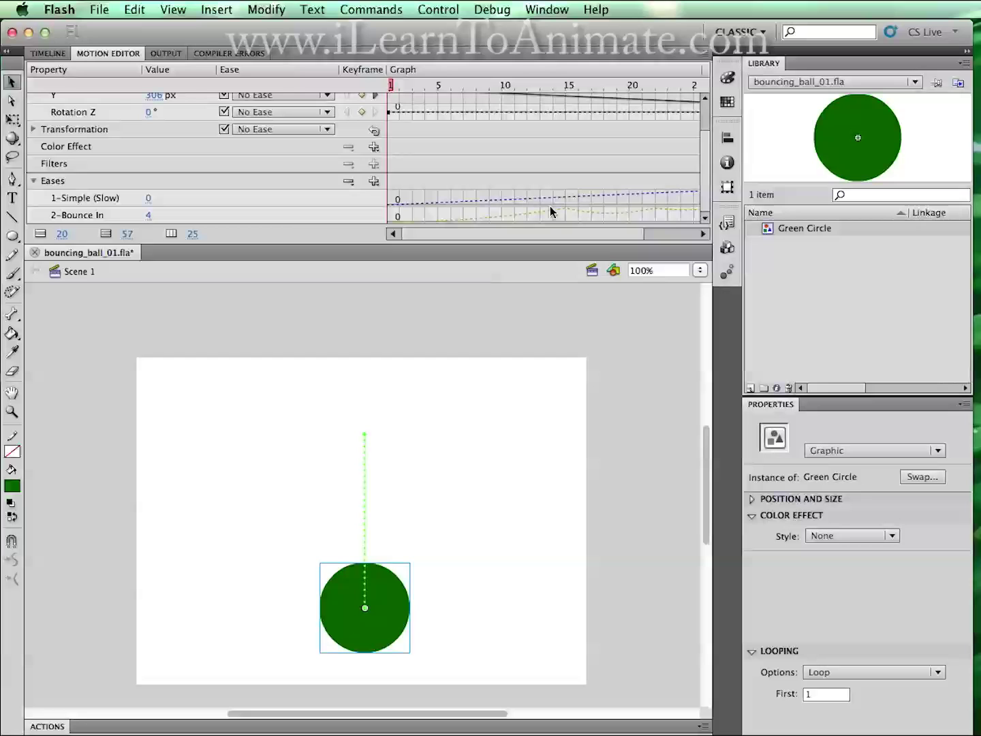
# - Apply the 2-Bounce In ease to the Y property and scrub to frame 10 to preview
pyautogui.scroll(3, 681, 170)
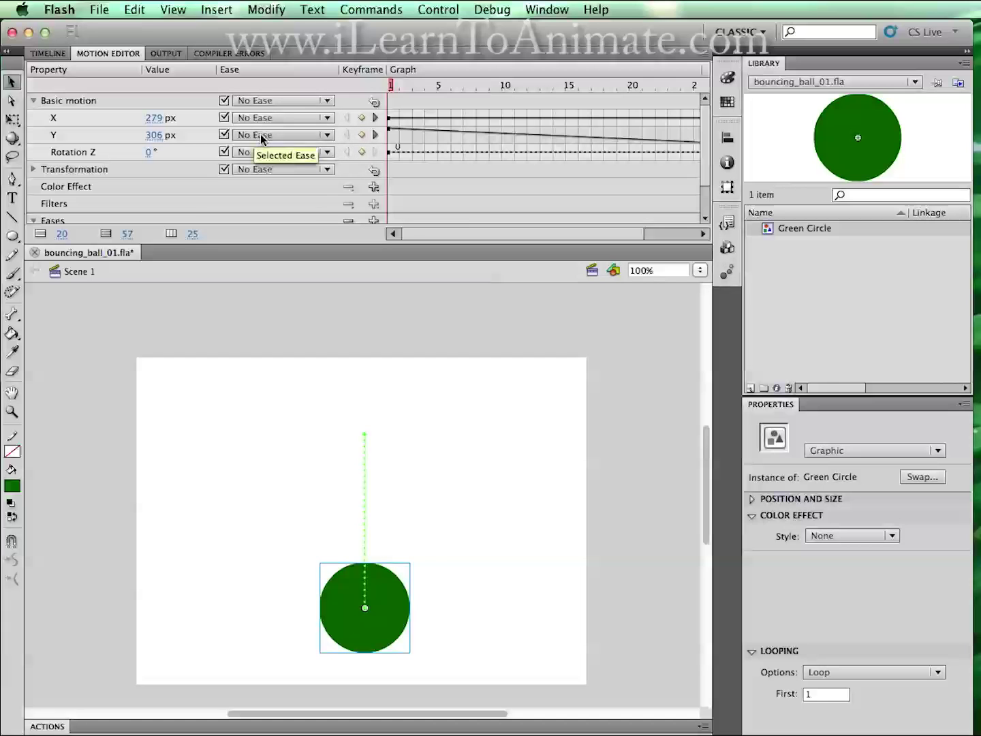
pyautogui.click(300, 136)
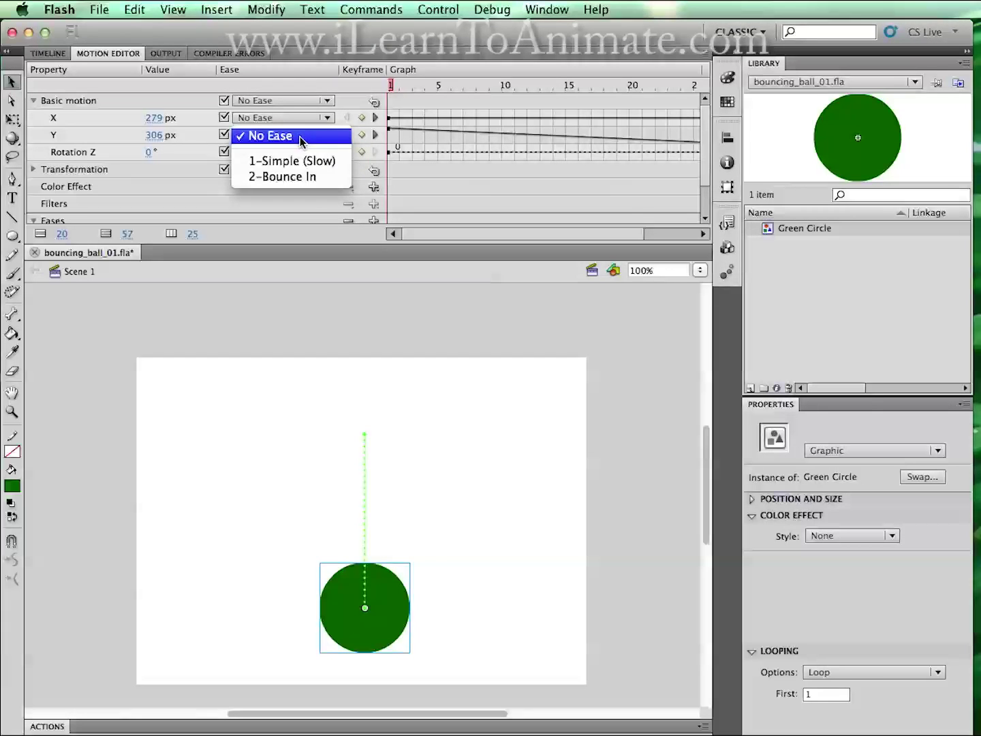
pyautogui.click(308, 180)
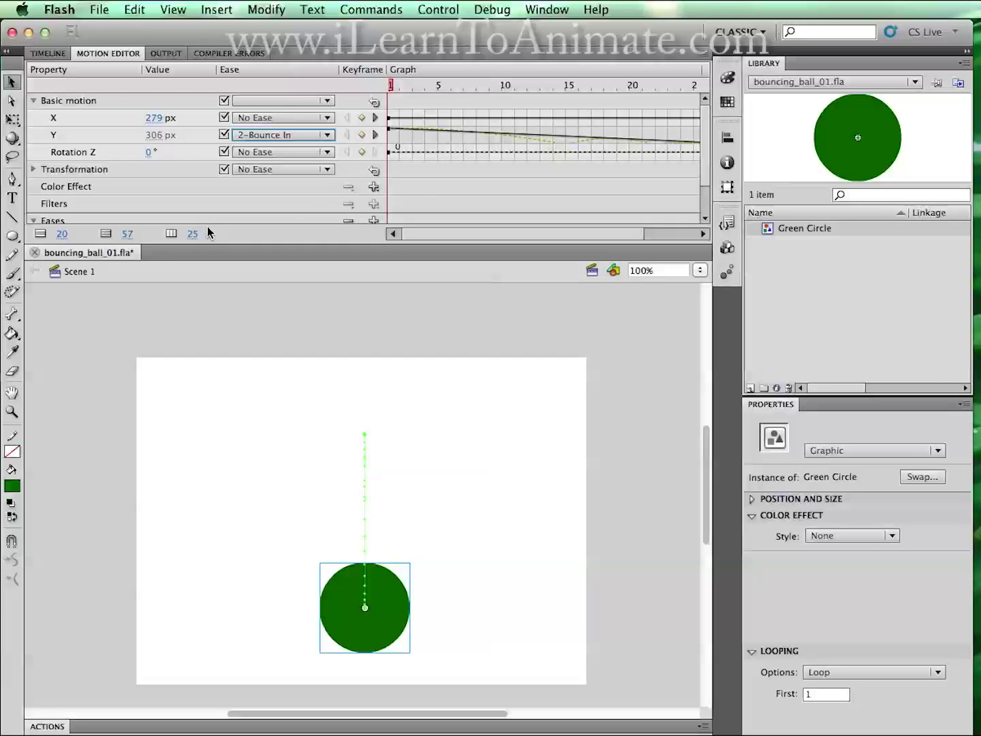
pyautogui.moveTo(431, 234); pyautogui.dragTo(400, 224)
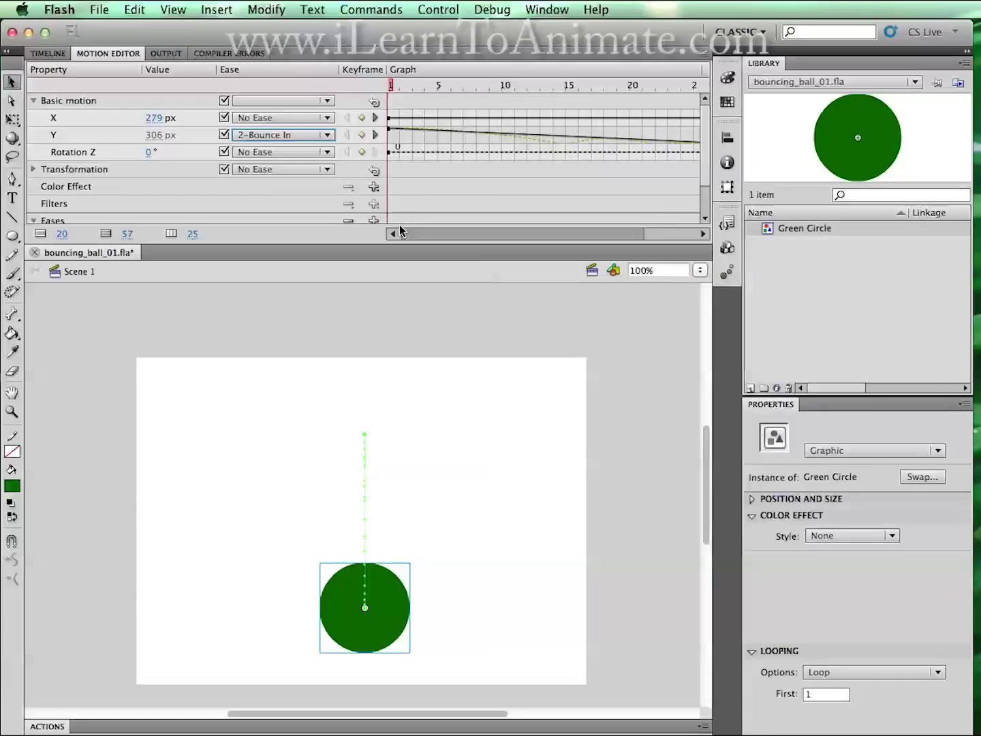
pyautogui.moveTo(390, 85); pyautogui.dragTo(507, 95)
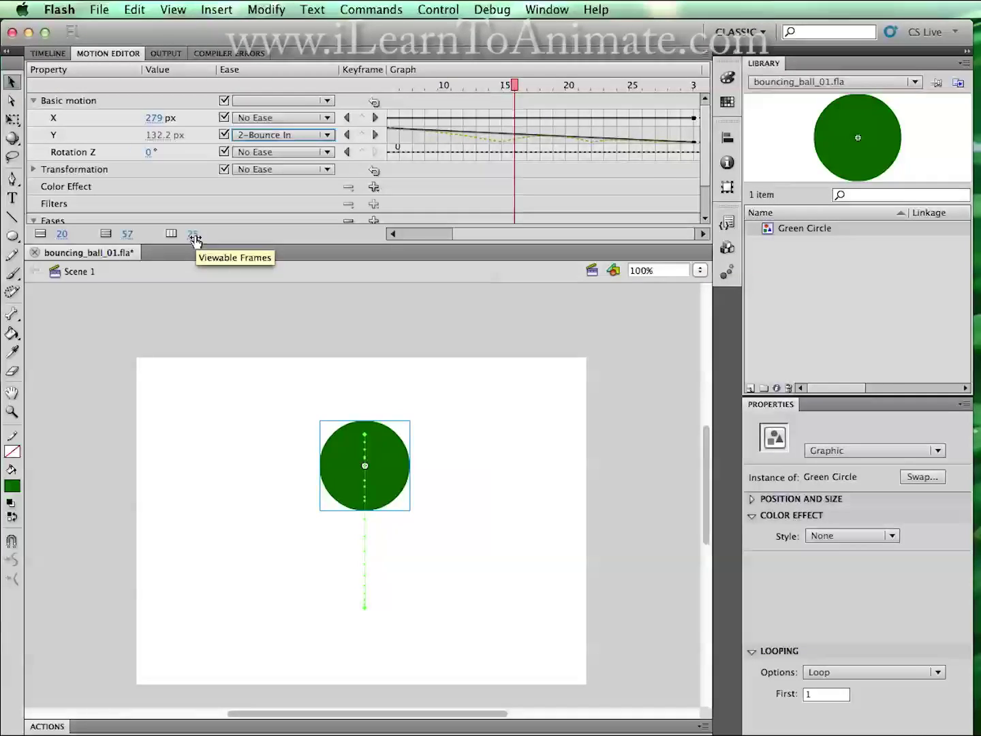
# - Set Viewable Frames to 30, then scrub the graph from frame 1 back to about frame 14
pyautogui.moveTo(194, 239); pyautogui.dragTo(221, 239)
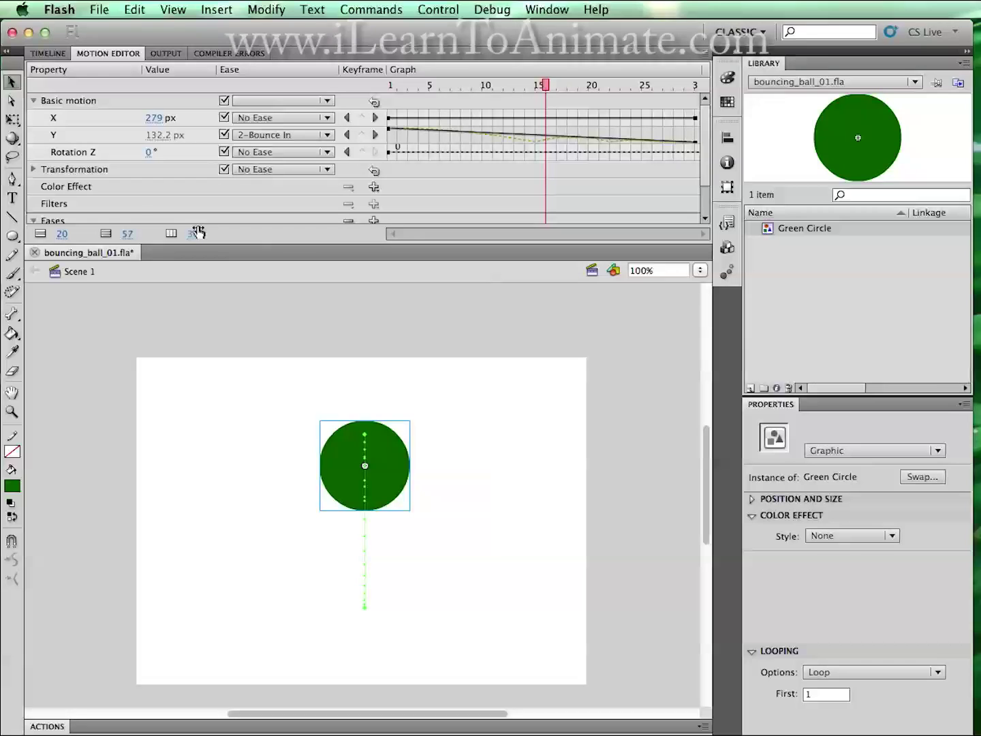
pyautogui.moveTo(545, 88); pyautogui.dragTo(699, 101)
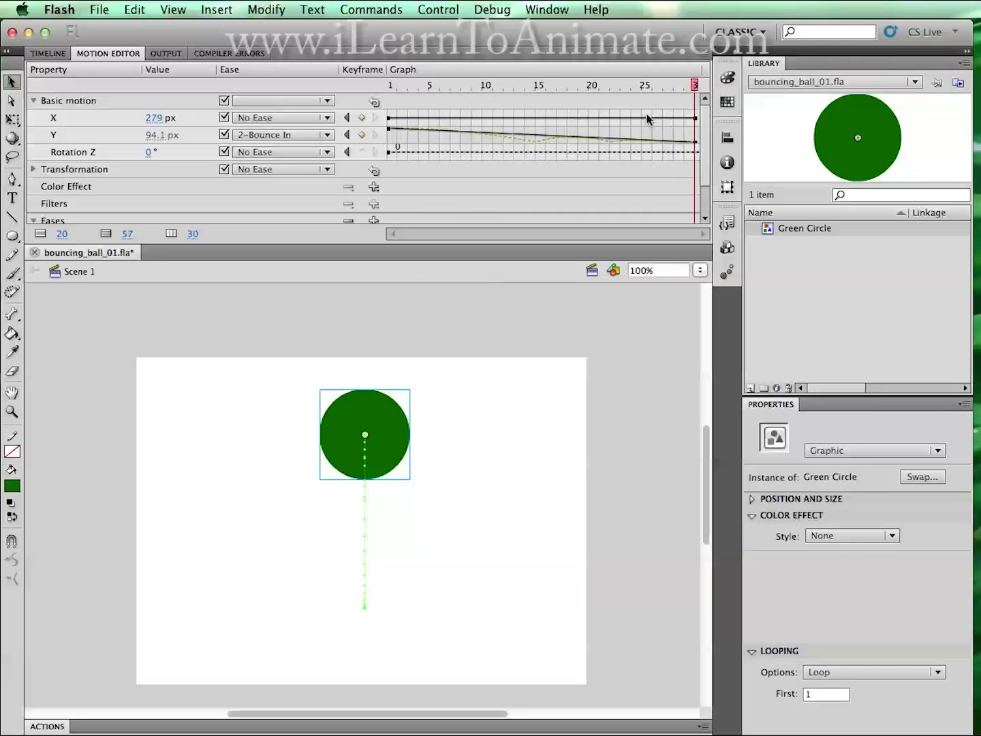
pyautogui.moveTo(695, 87); pyautogui.dragTo(357, 80)
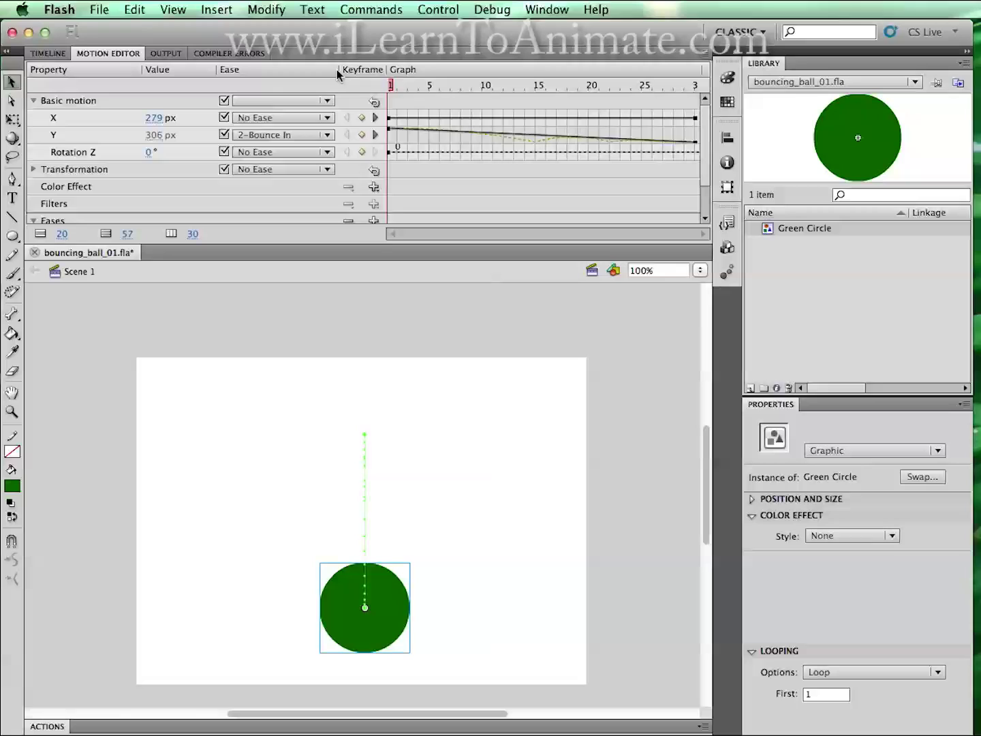
# - Back in the layer timeline, select the ball's tween and move the ball upward on the stage
pyautogui.click(48, 54)
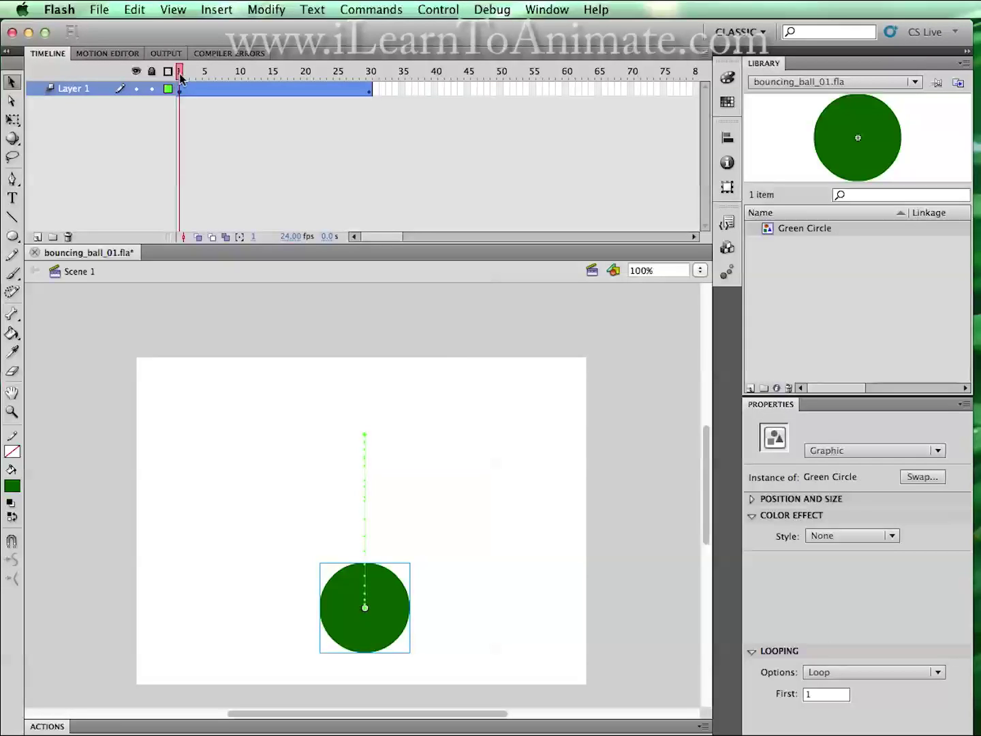
pyautogui.moveTo(181, 77)
pyautogui.mouseDown()
pyautogui.moveTo(244, 75)
pyautogui.moveTo(170, 68)
pyautogui.mouseUp()
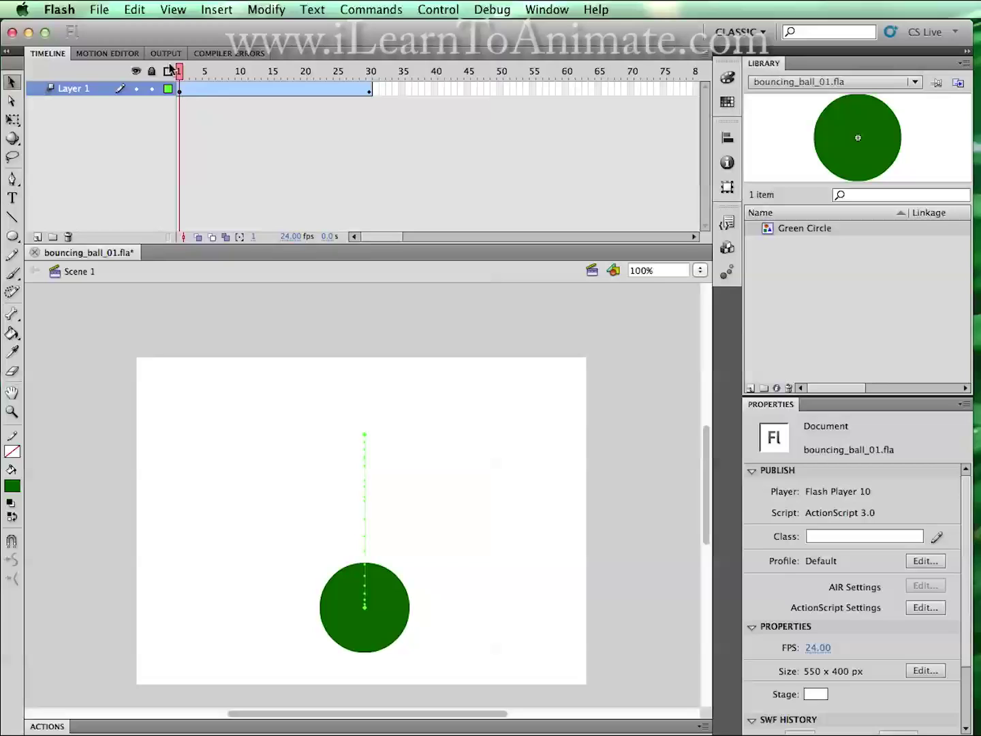
pyautogui.click(175, 89)
pyautogui.click(269, 368)
pyautogui.moveTo(389, 616); pyautogui.dragTo(400, 468)
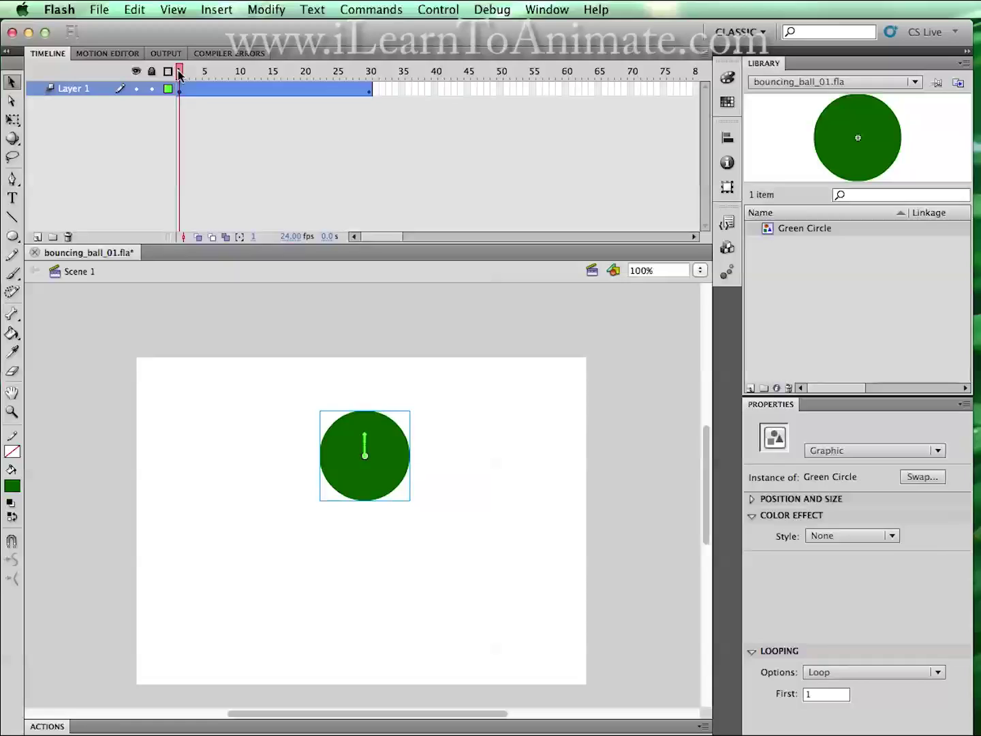
# - At frame 30, drag the ball down to the stage bottom for a 182 px path
pyautogui.moveTo(180, 75); pyautogui.dragTo(371, 89)
pyautogui.click(371, 89)
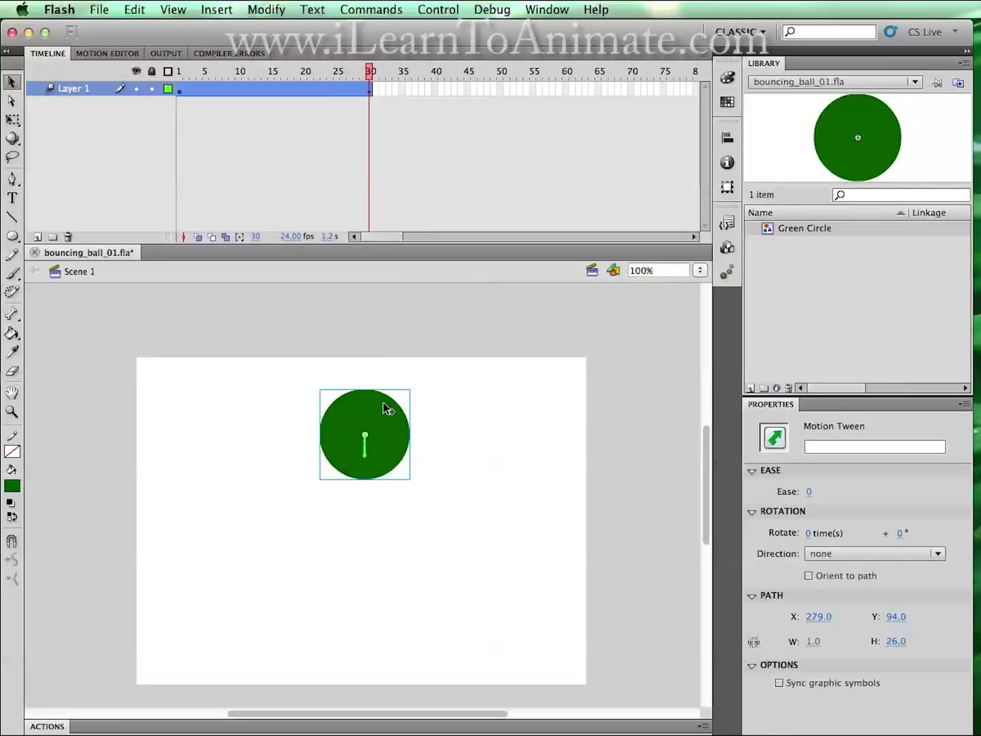
pyautogui.moveTo(391, 439); pyautogui.dragTo(393, 610)
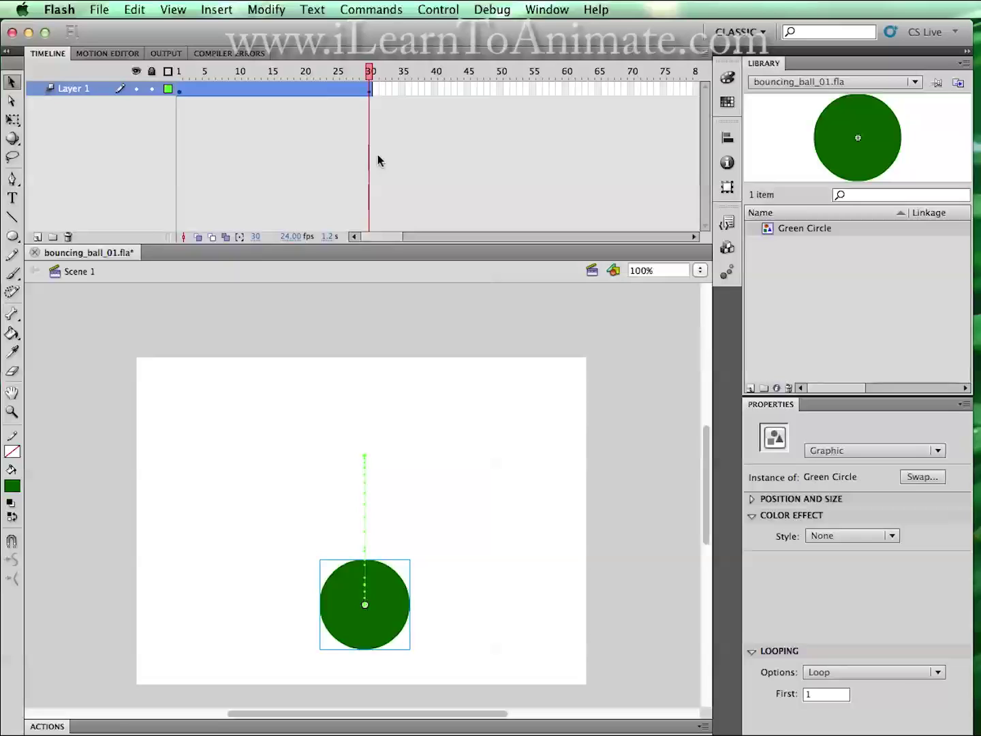
pyautogui.click(372, 84)
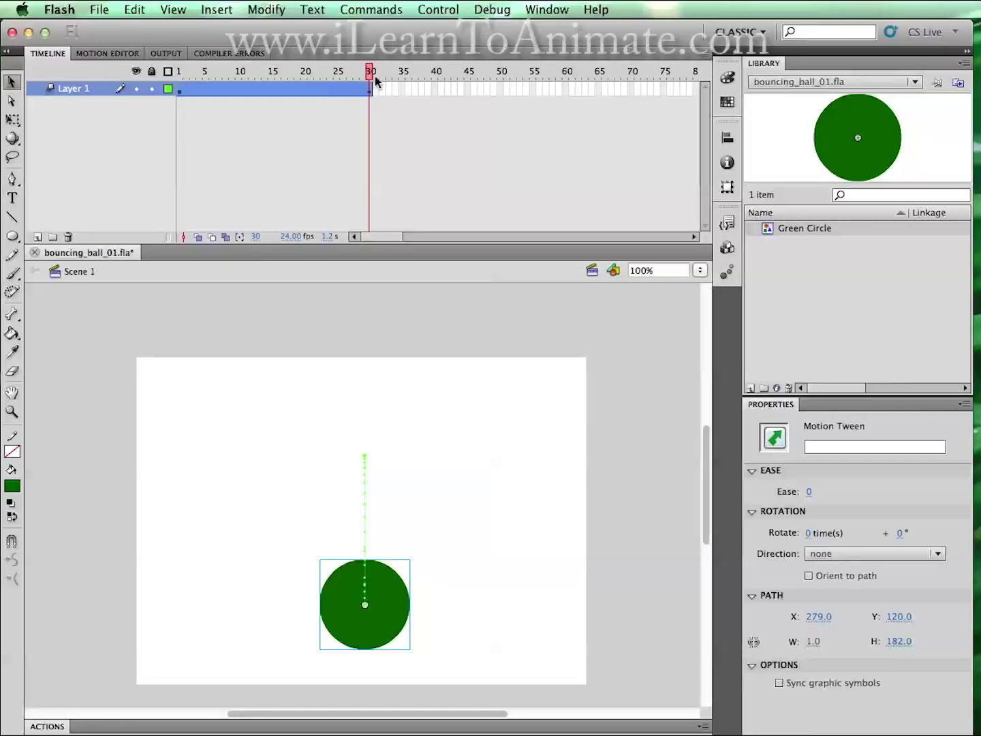
pyautogui.moveTo(374, 77); pyautogui.dragTo(275, 73)
# - At frame 16, shift the ball to the right to bend its drop, then replay the animation
pyautogui.click(405, 571)
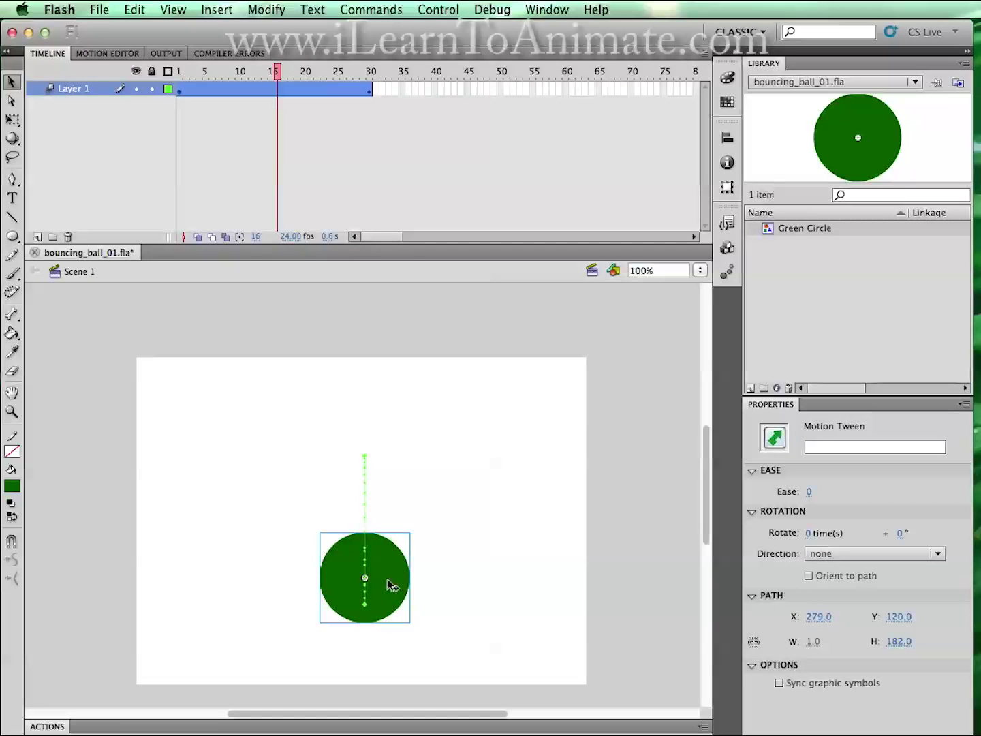
pyautogui.moveTo(390, 582); pyautogui.dragTo(481, 521)
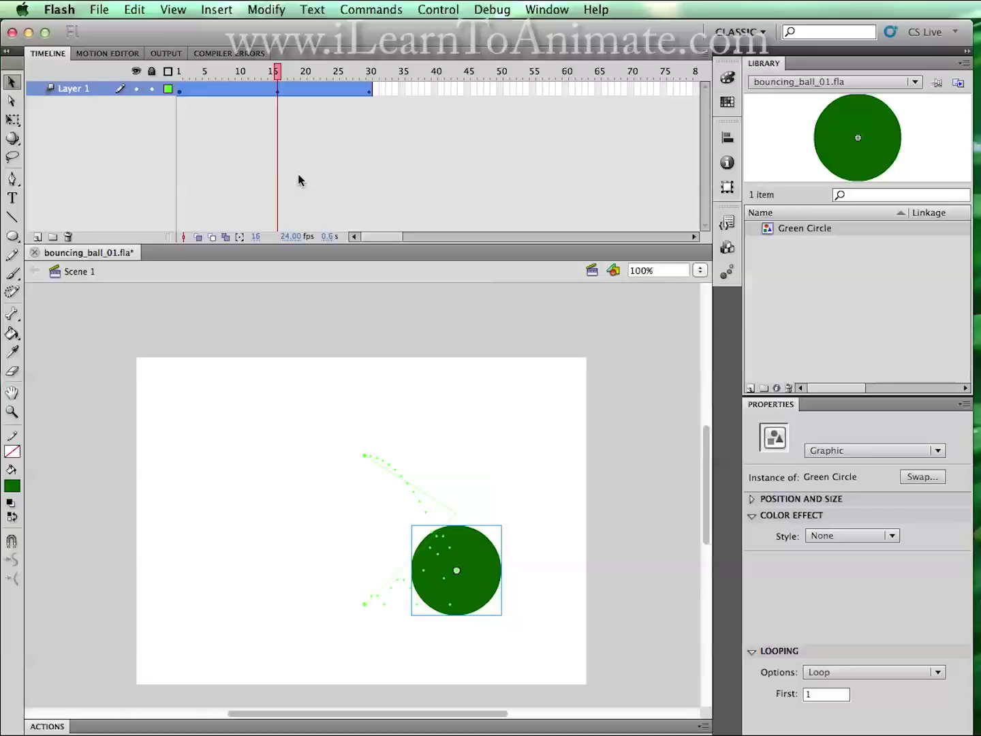
pyautogui.hotkey('ctrl', 'z')
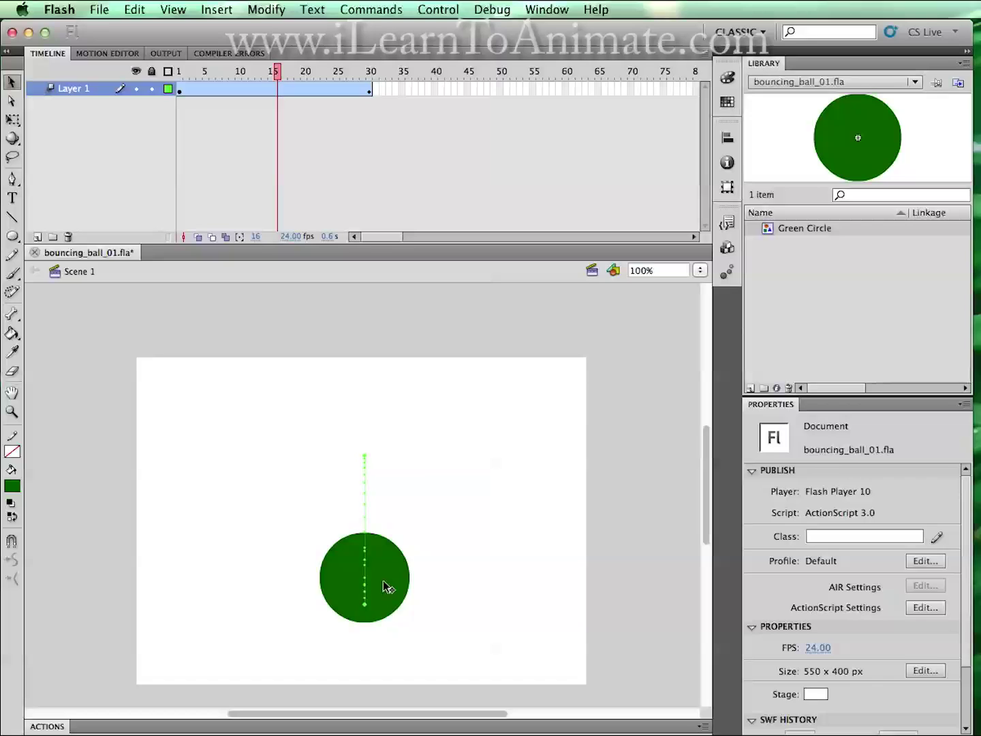
pyautogui.moveTo(385, 585); pyautogui.dragTo(450, 590)
pyautogui.hotkey('shift', ',')
pyautogui.press('Return')
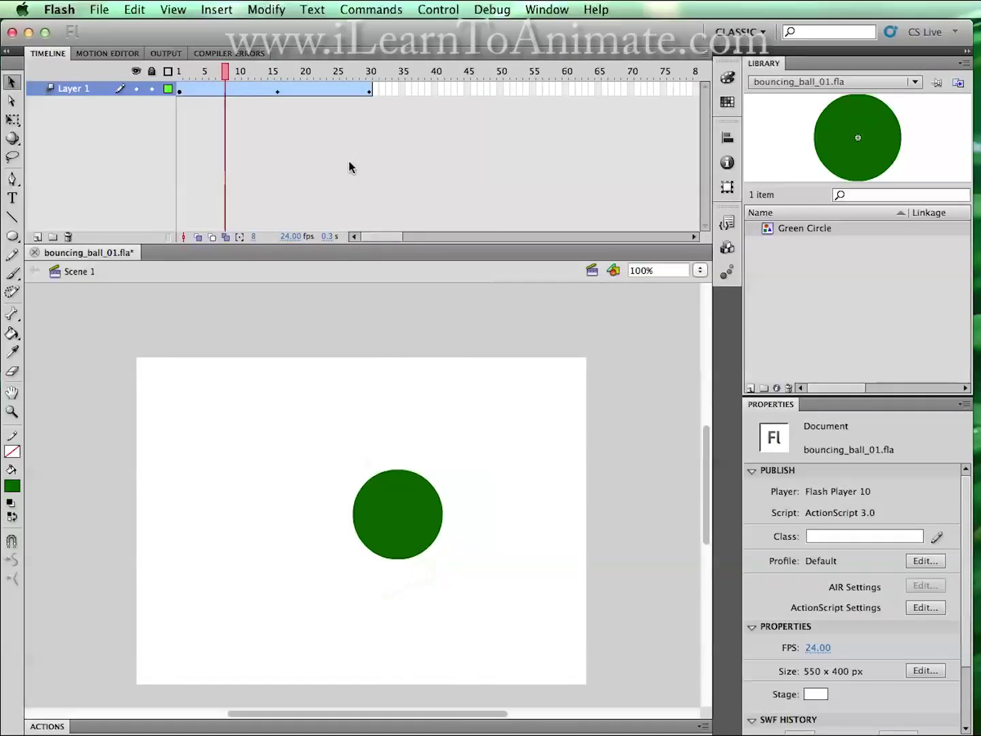
pyautogui.press('Return')
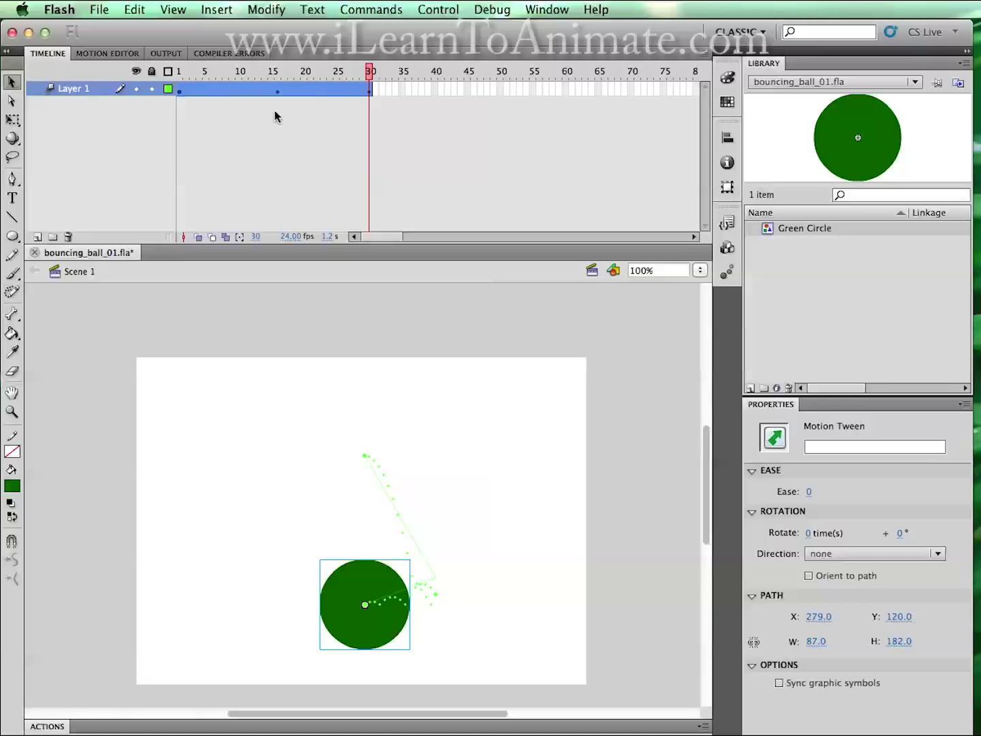
# - Select only the frame 16 cell in the timeline
pyautogui.moveTo(276, 70); pyautogui.dragTo(245, 84)
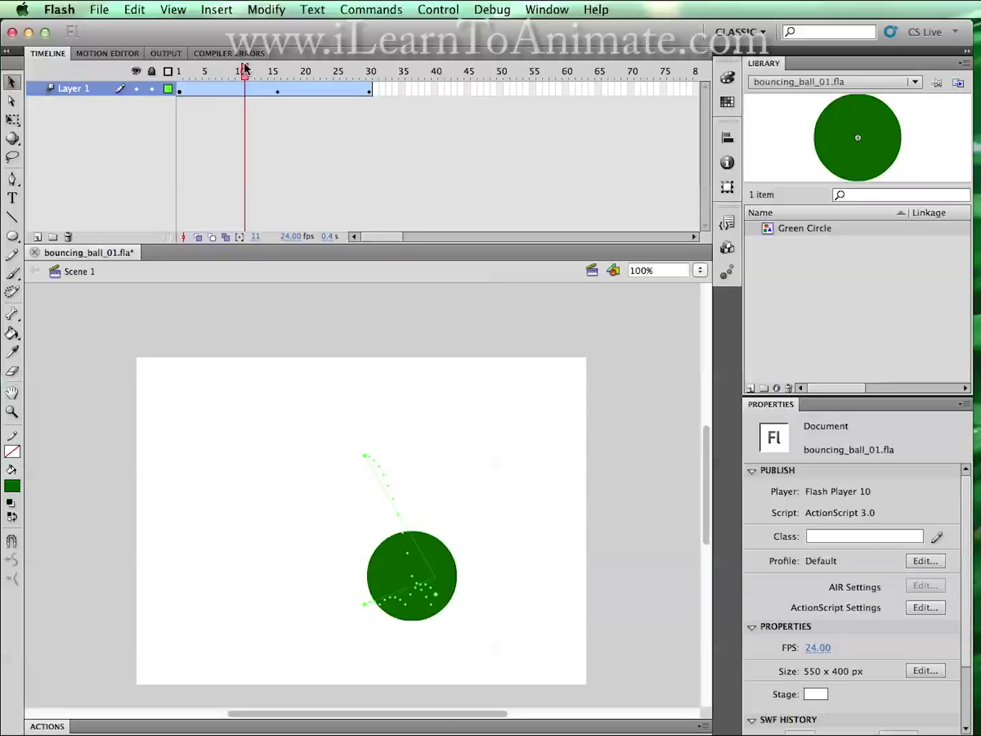
pyautogui.click(276, 97)
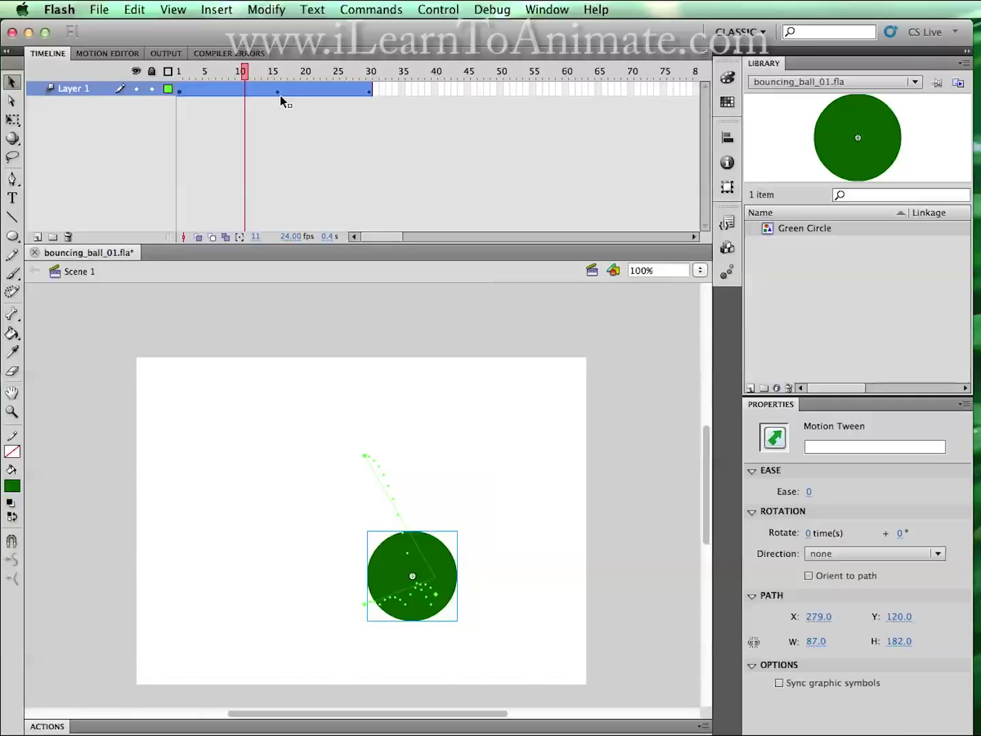
pyautogui.keyDown('super'); pyautogui.click(279, 92); pyautogui.keyUp('super')
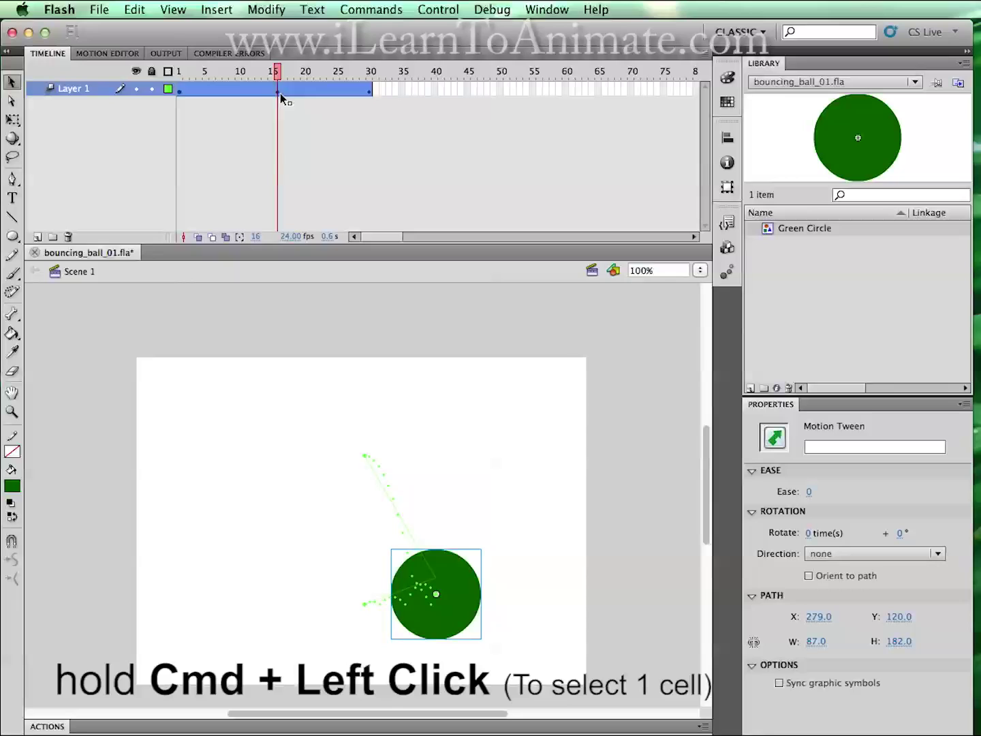
pyautogui.keyDown('super'); pyautogui.click(279, 91); pyautogui.keyUp('super')
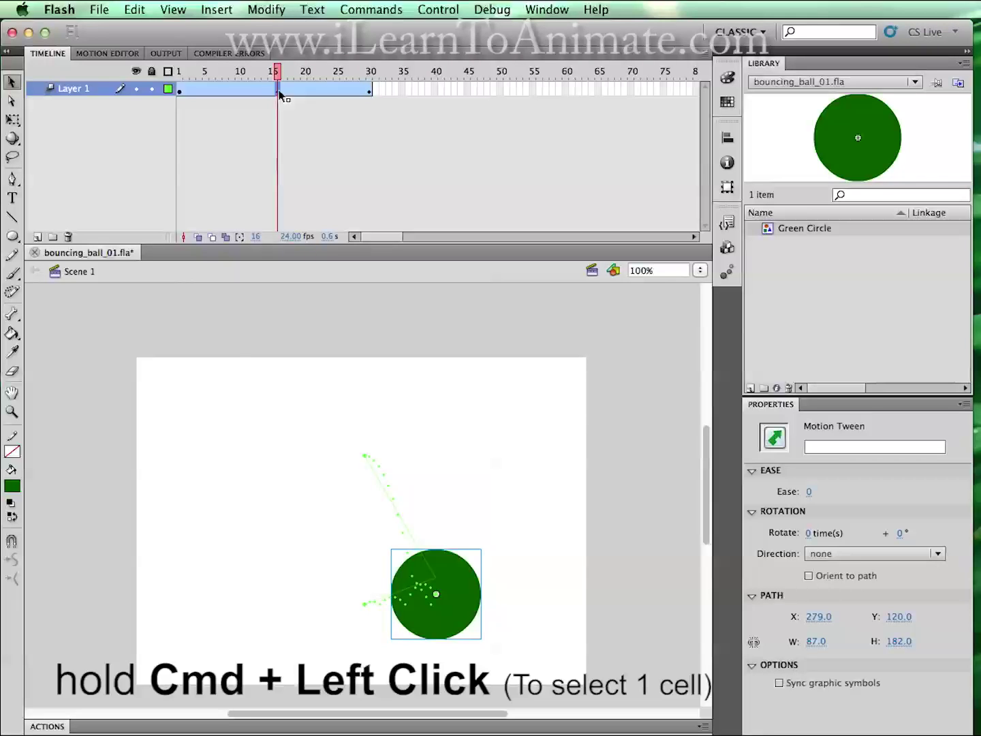
# - Clear every property key at frame 16 using Clear Keyframe > All
pyautogui.rightClick(279, 92)
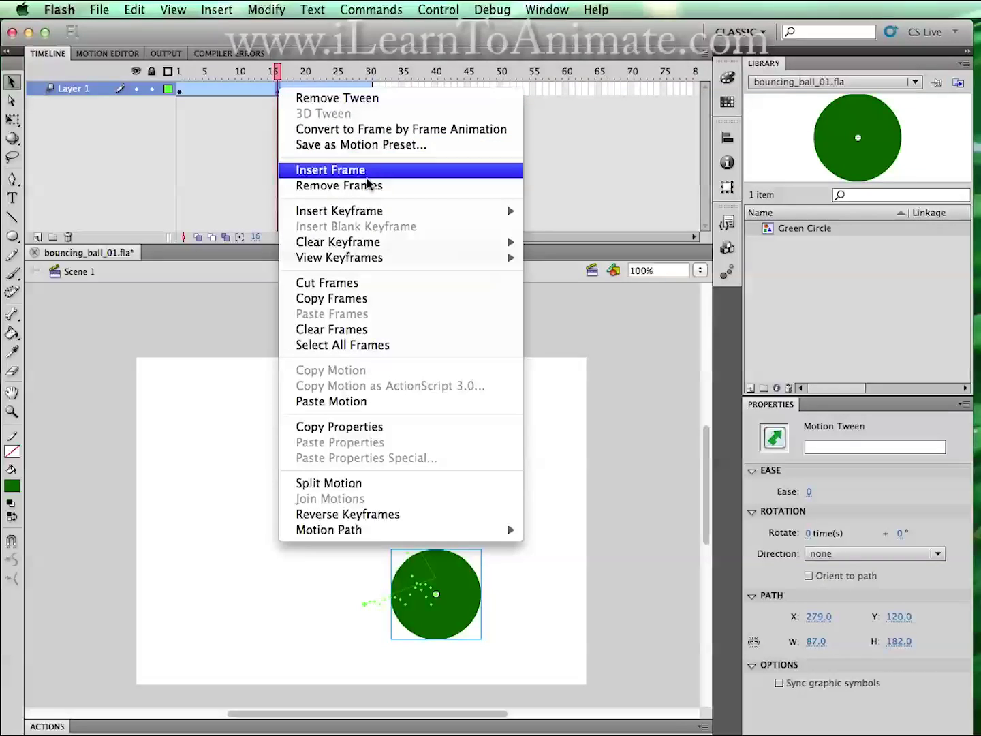
pyautogui.moveTo(414, 251)
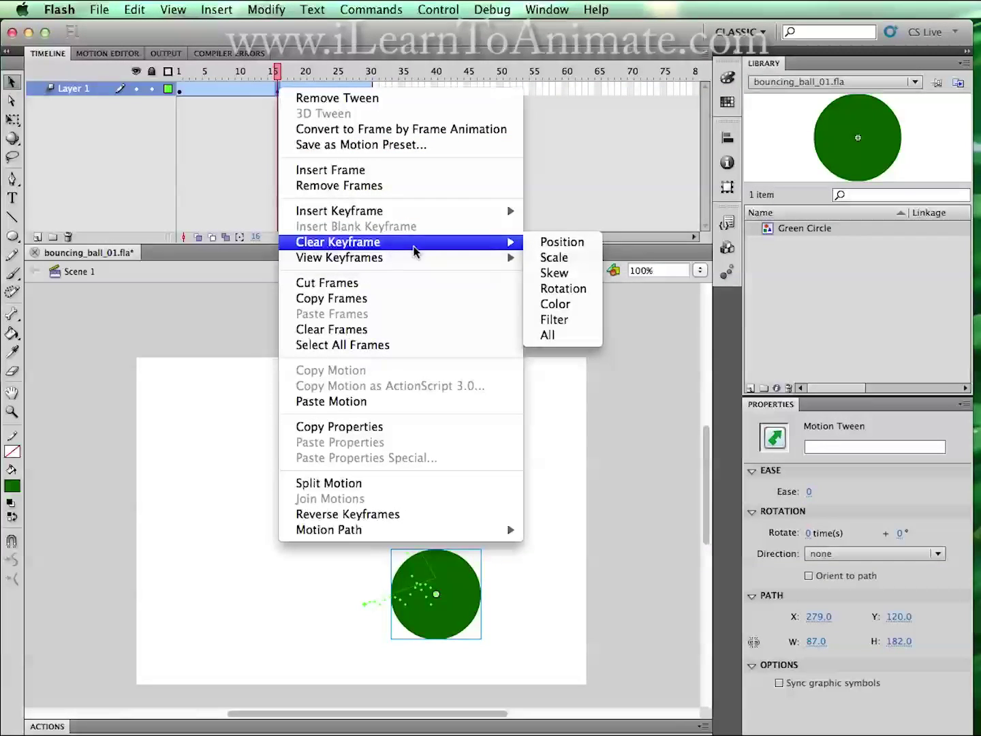
pyautogui.click(557, 334)
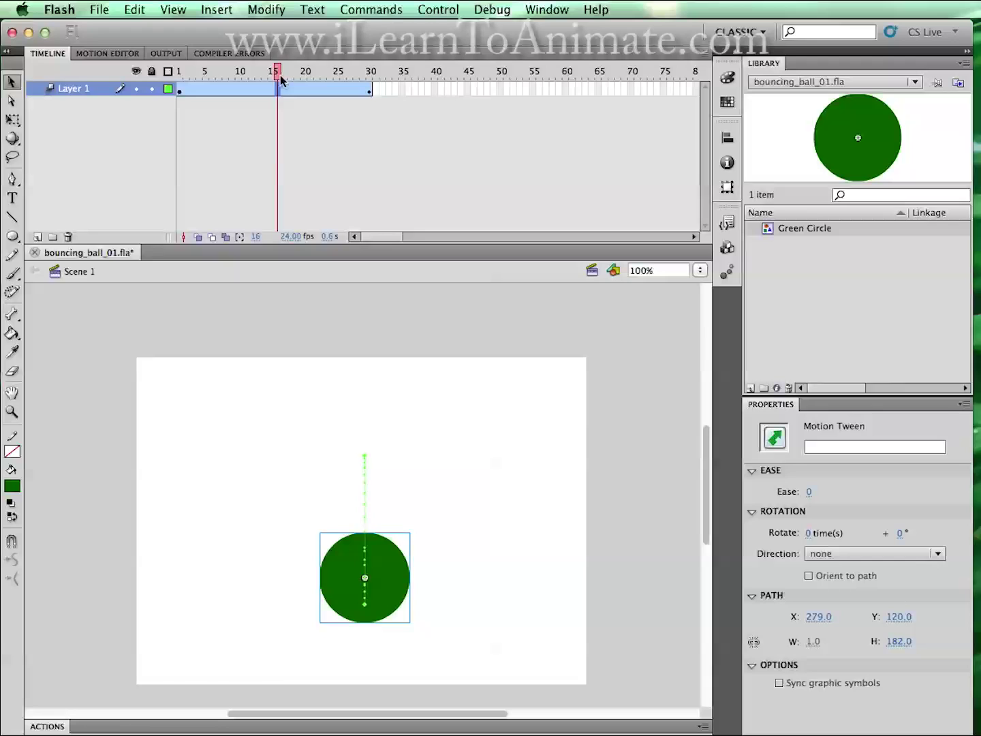
# - Rewind to frame 1 and replay the straight 182 px drop several times
pyautogui.moveTo(279, 78); pyautogui.dragTo(158, 54)
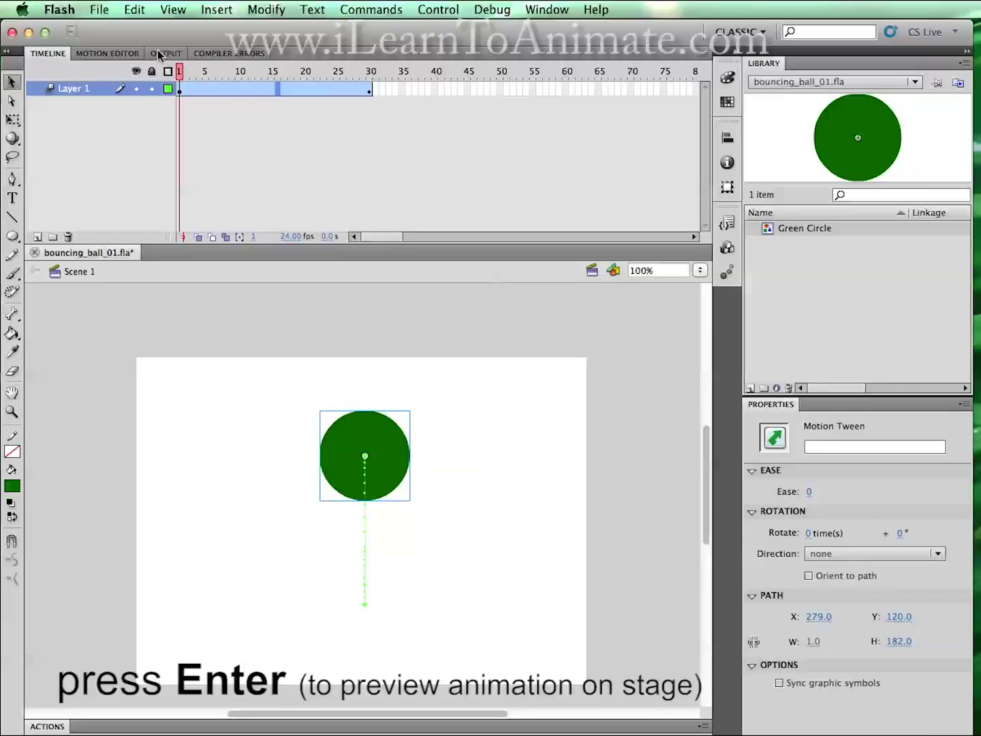
pyautogui.press('Return')
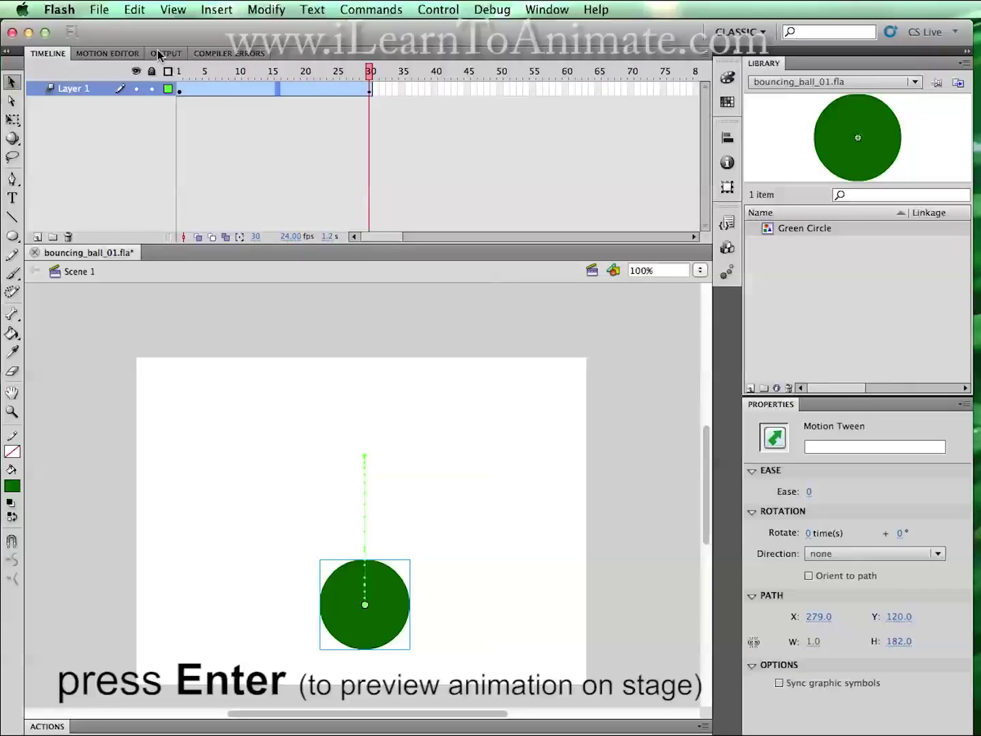
pyautogui.press('Return')
pyautogui.press('Return')
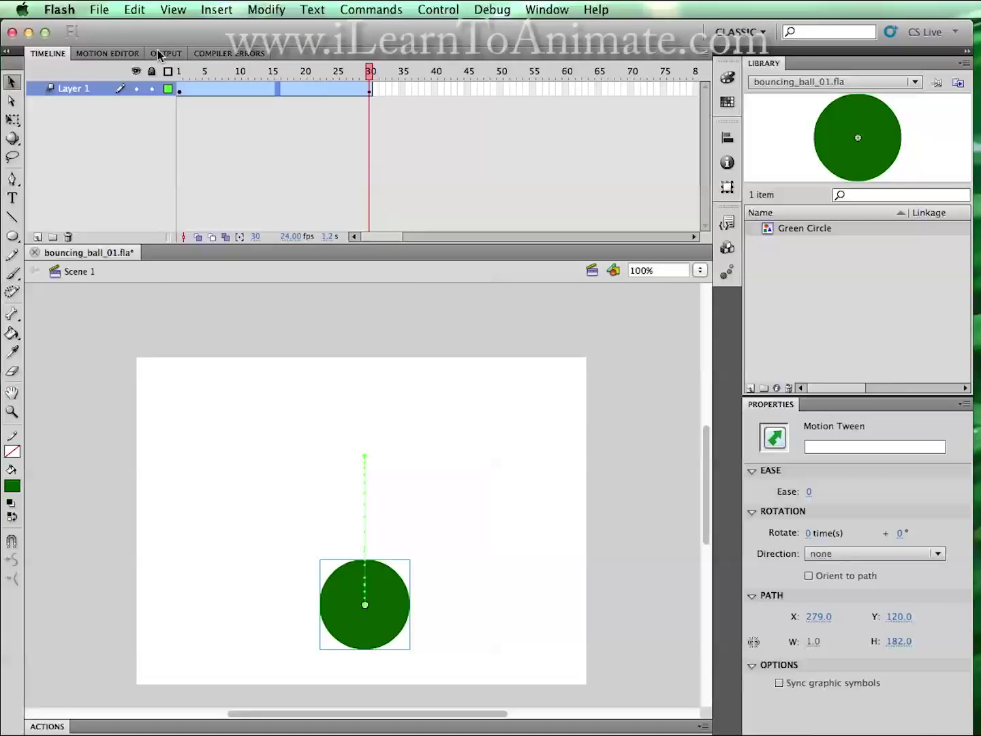
pyautogui.press('Return')
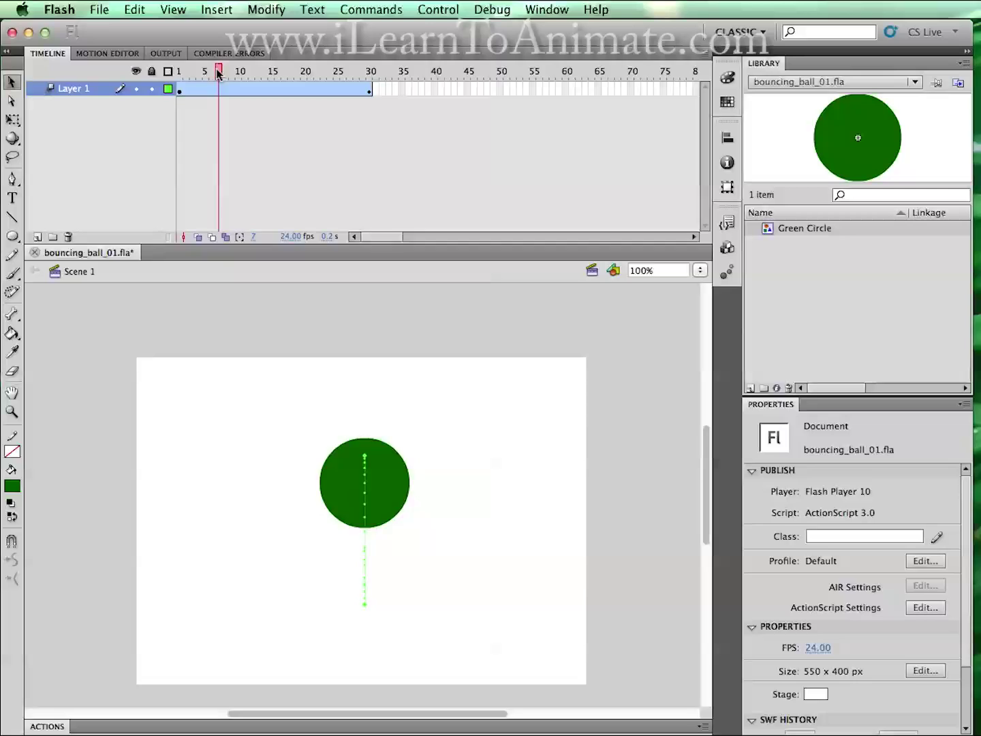
pyautogui.click(180, 71)
pyautogui.press('Return')
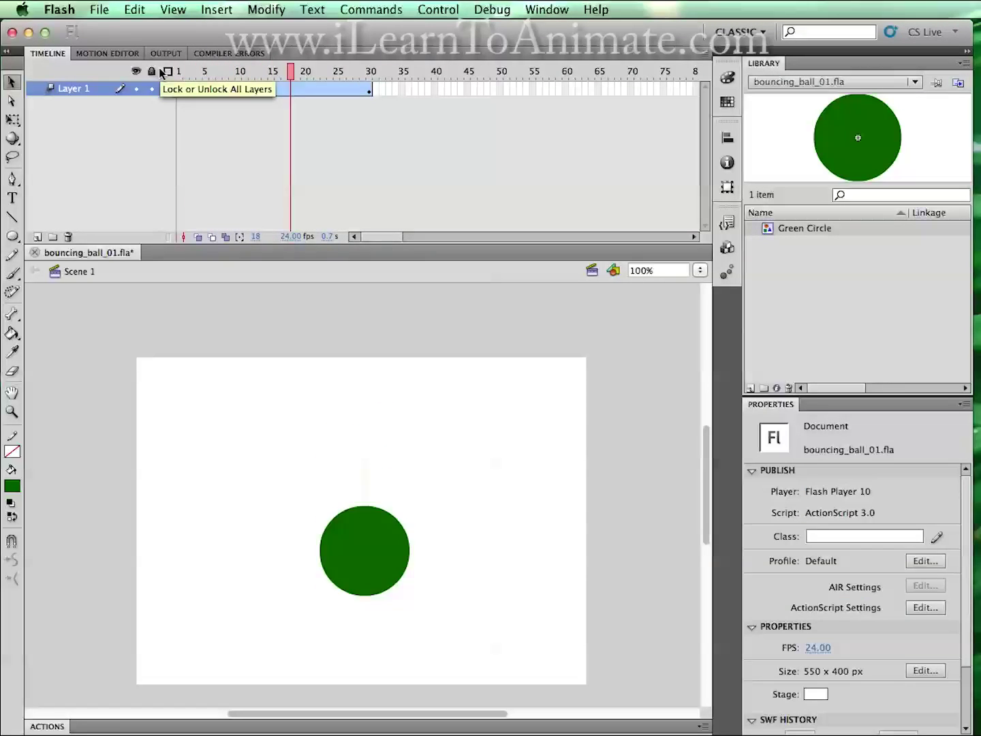
pyautogui.press('Return')
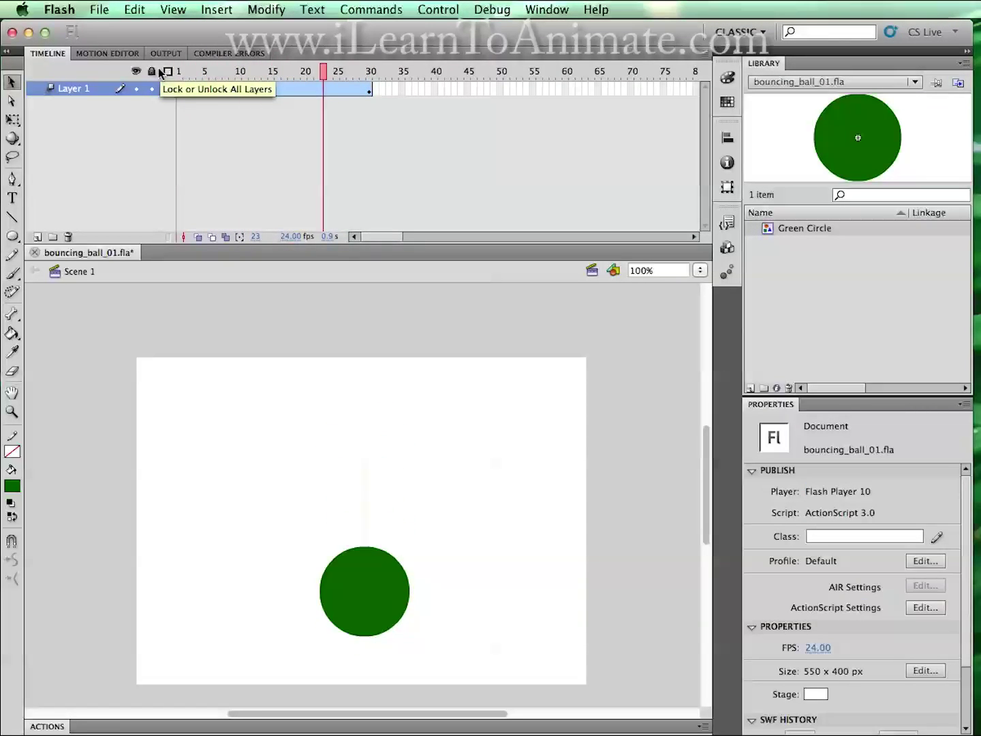
# - Change the 2-Bounce In ease value to 12, then scrub from frame 1 to preview the fall
pyautogui.click(106, 55)
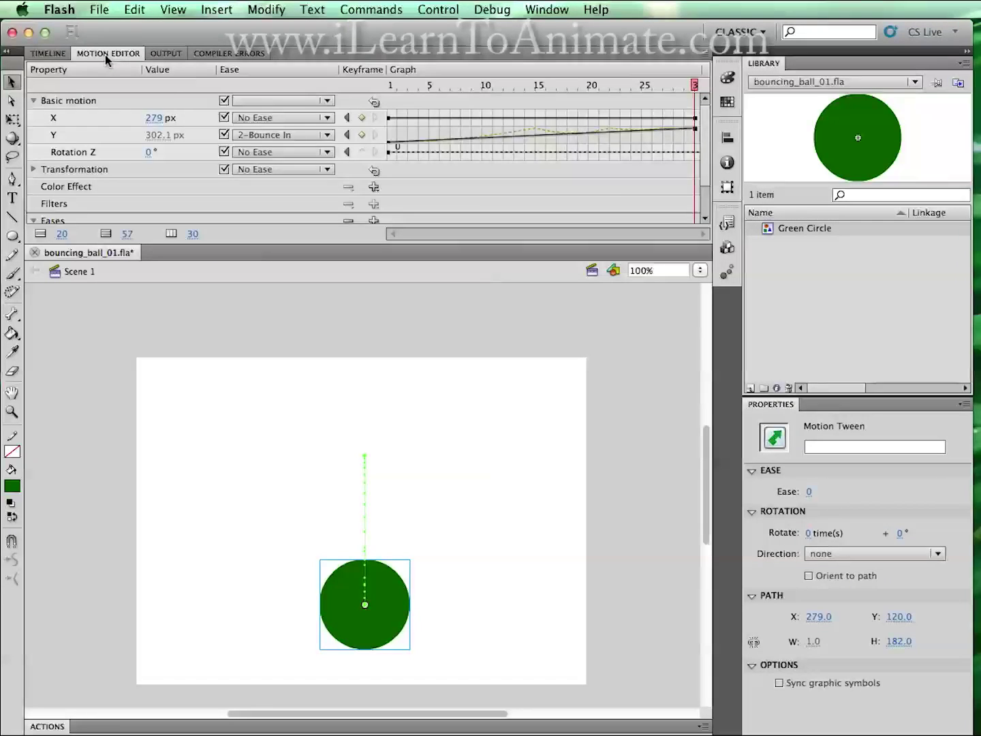
pyautogui.scroll(-2, 578, 224)
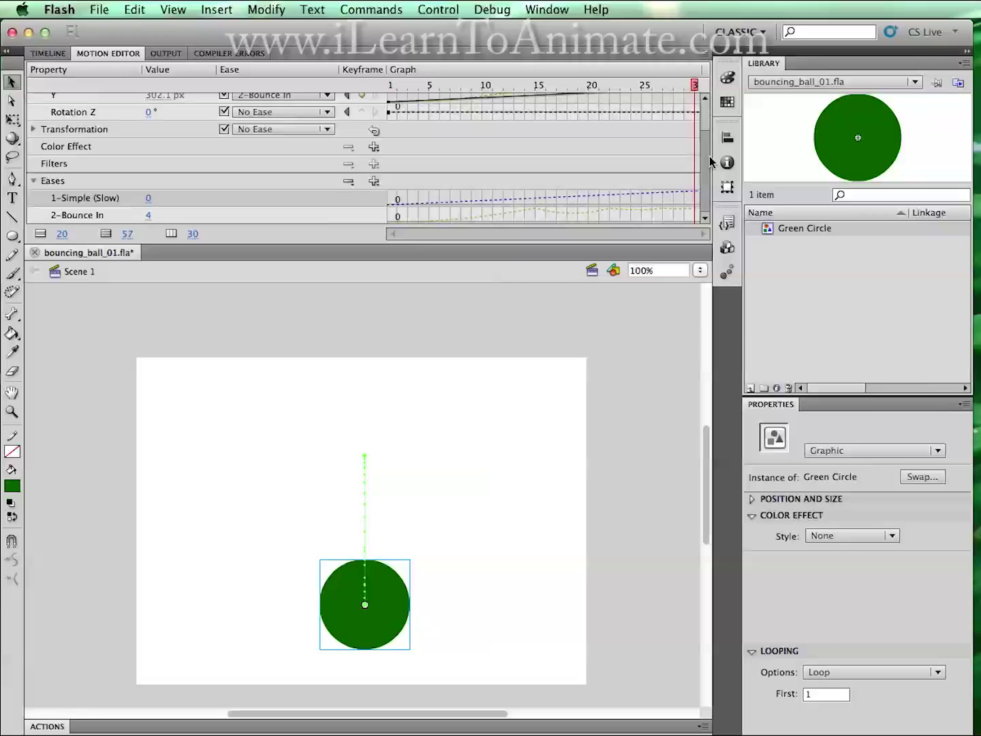
pyautogui.scroll(-1, 702, 164)
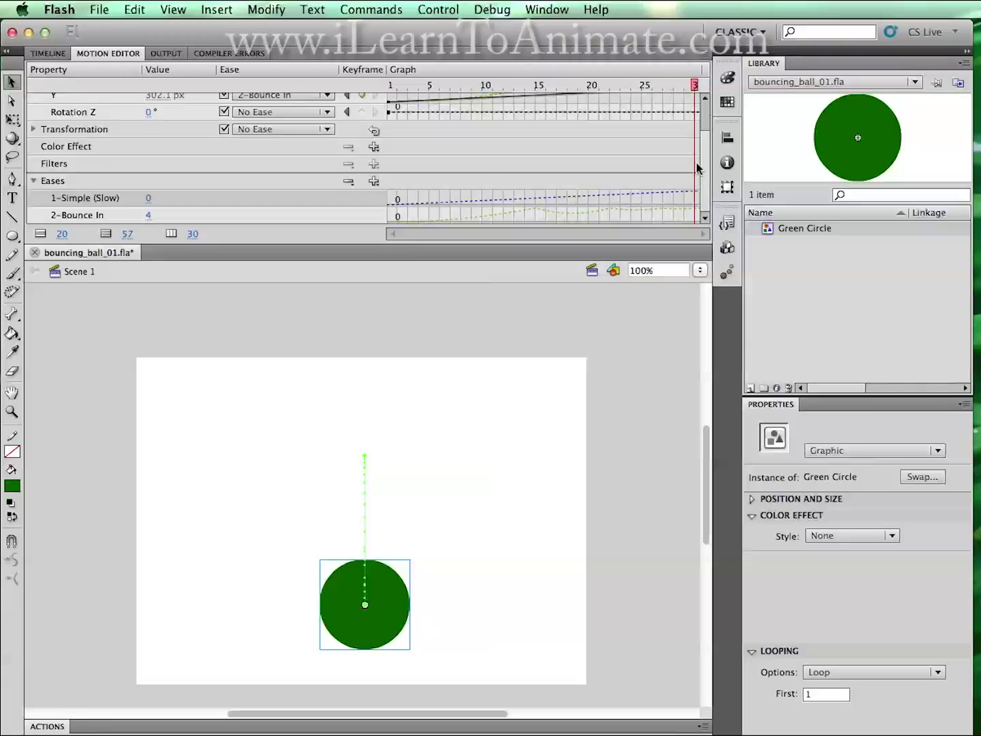
pyautogui.click(149, 218)
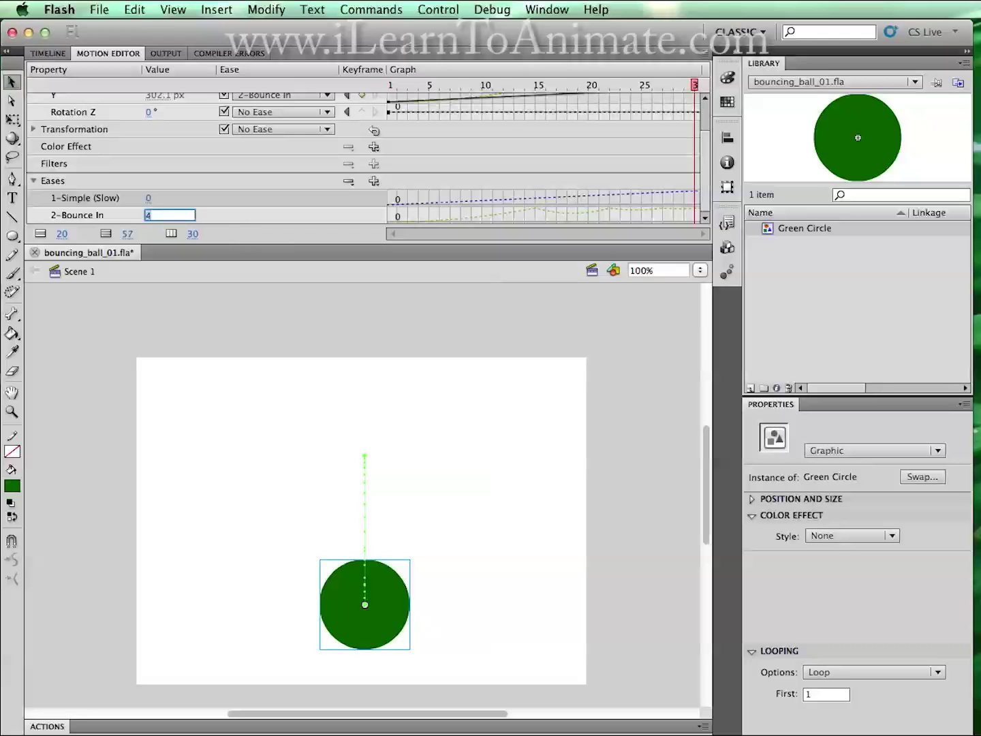
pyautogui.write('12')
pyautogui.press('Return')
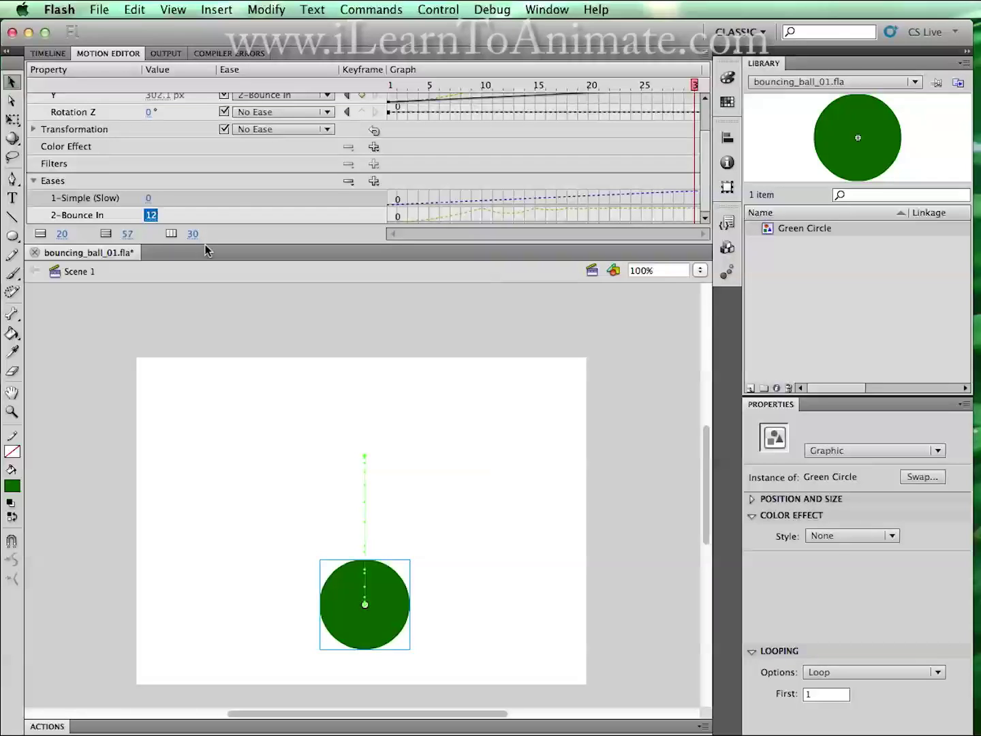
pyautogui.click(390, 85)
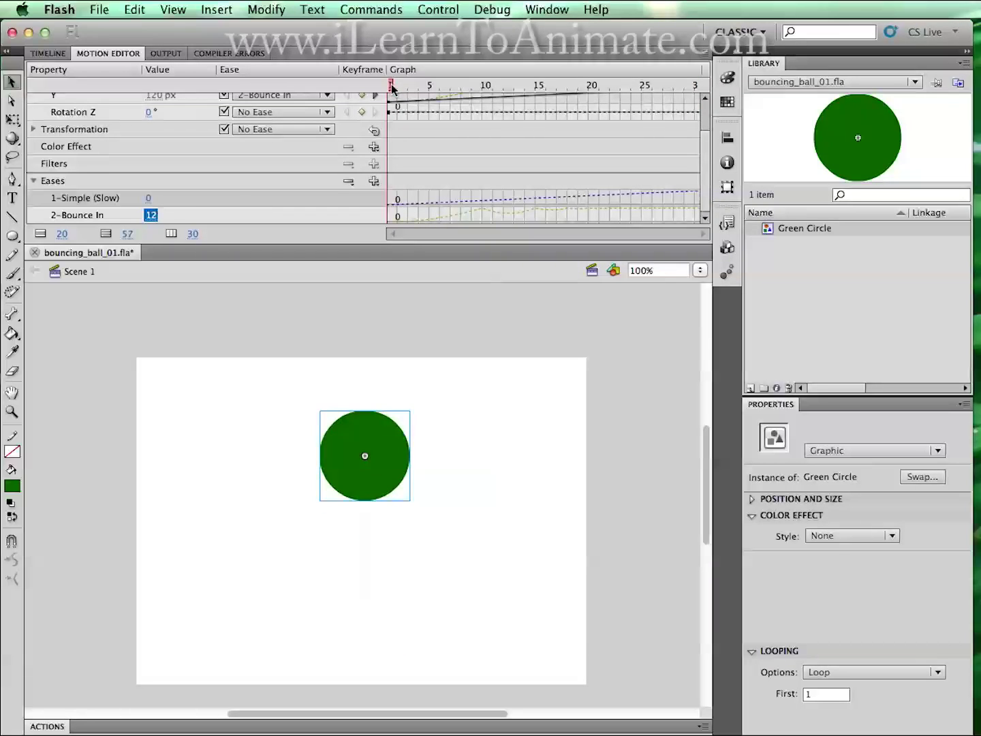
pyautogui.moveTo(393, 88)
pyautogui.mouseDown()
pyautogui.moveTo(675, 133)
pyautogui.moveTo(647, 88)
pyautogui.moveTo(389, 87)
pyautogui.mouseUp()
# - Return to the layer timeline, rewind, and play the current bounce animation
pyautogui.click(51, 55)
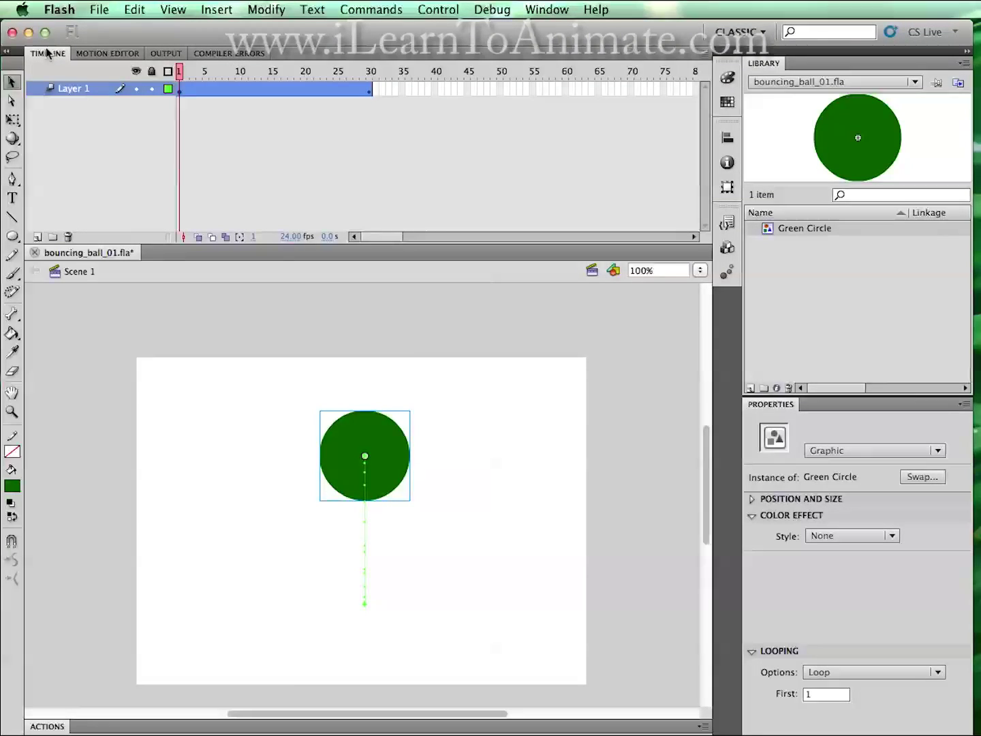
pyautogui.press('super+Return')
pyautogui.click(476, 396)
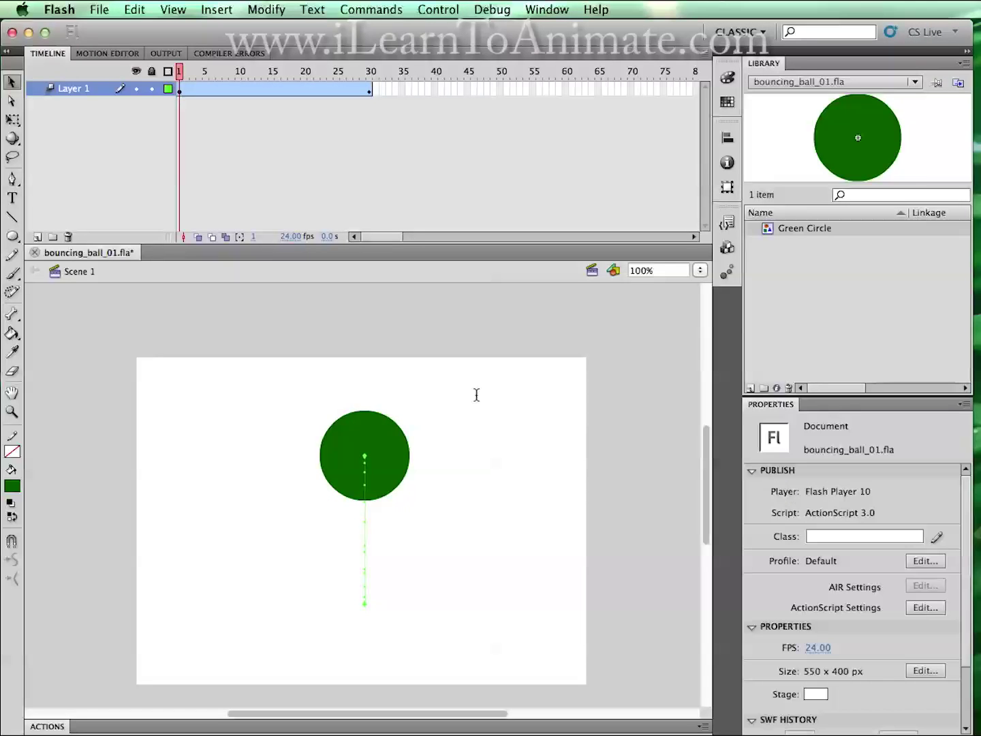
pyautogui.press('Return')
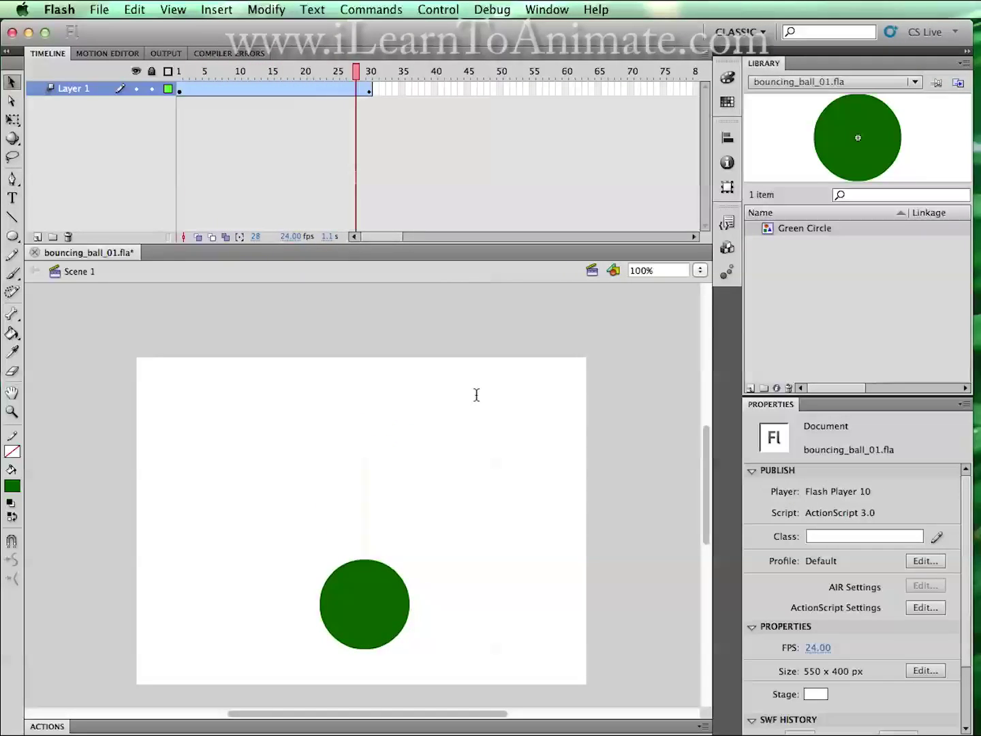
# - In the Motion Editor, change the ball tween's 2-Bounce In ease from 12 to 16
pyautogui.click(208, 89)
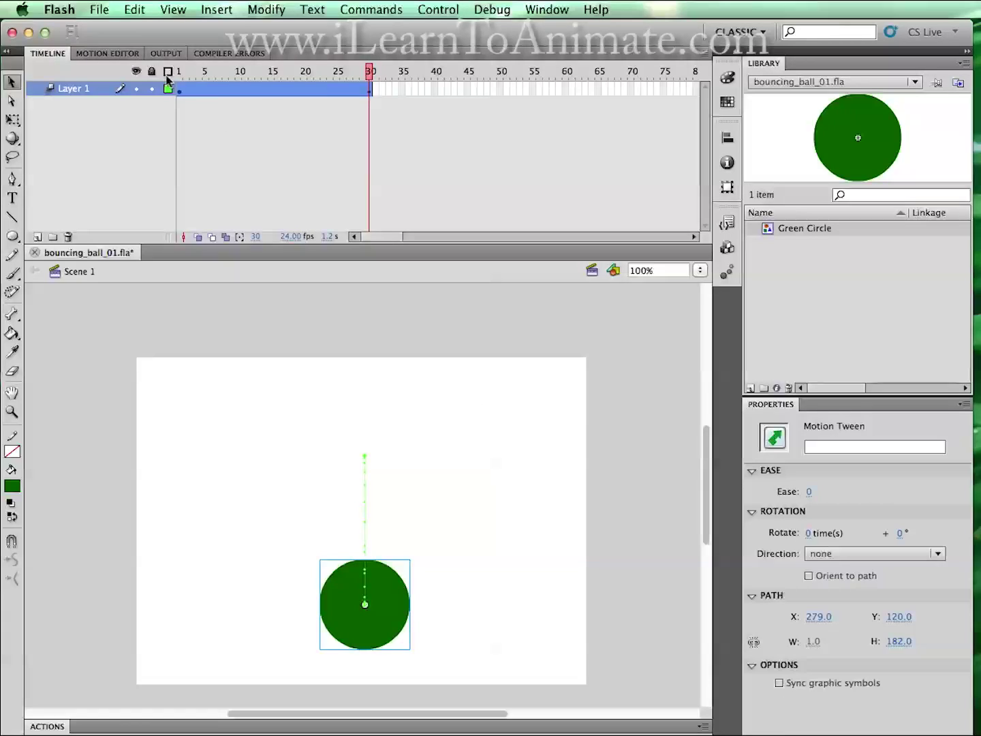
pyautogui.click(109, 54)
pyautogui.scroll(-1, 700, 156)
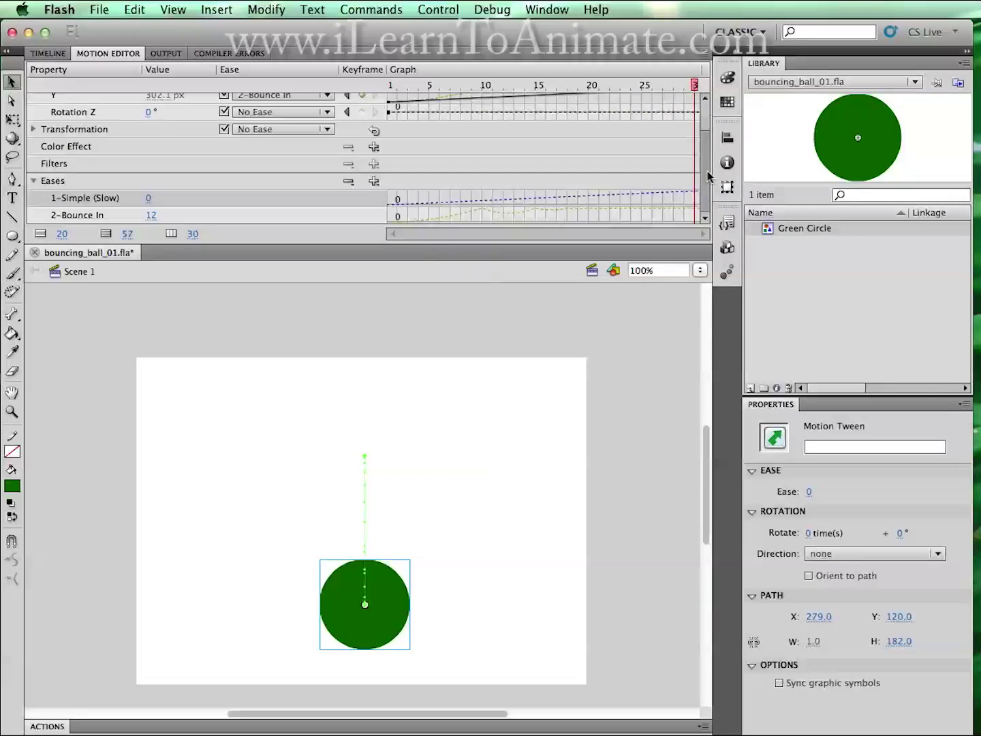
pyautogui.click(154, 215)
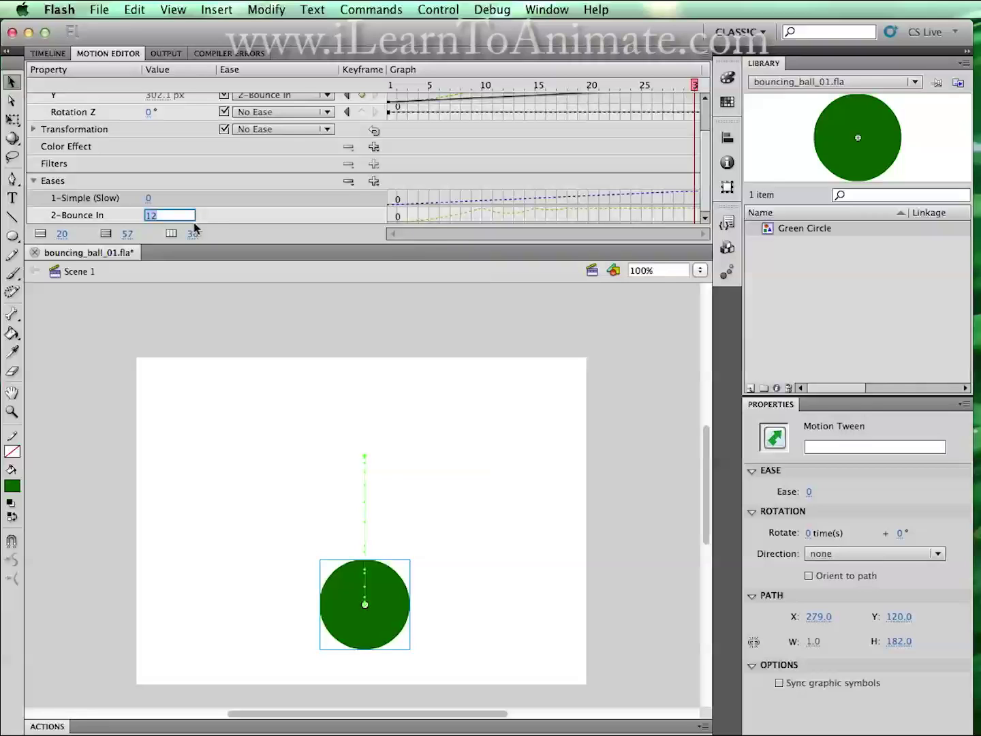
pyautogui.write('16')
pyautogui.press('Return')
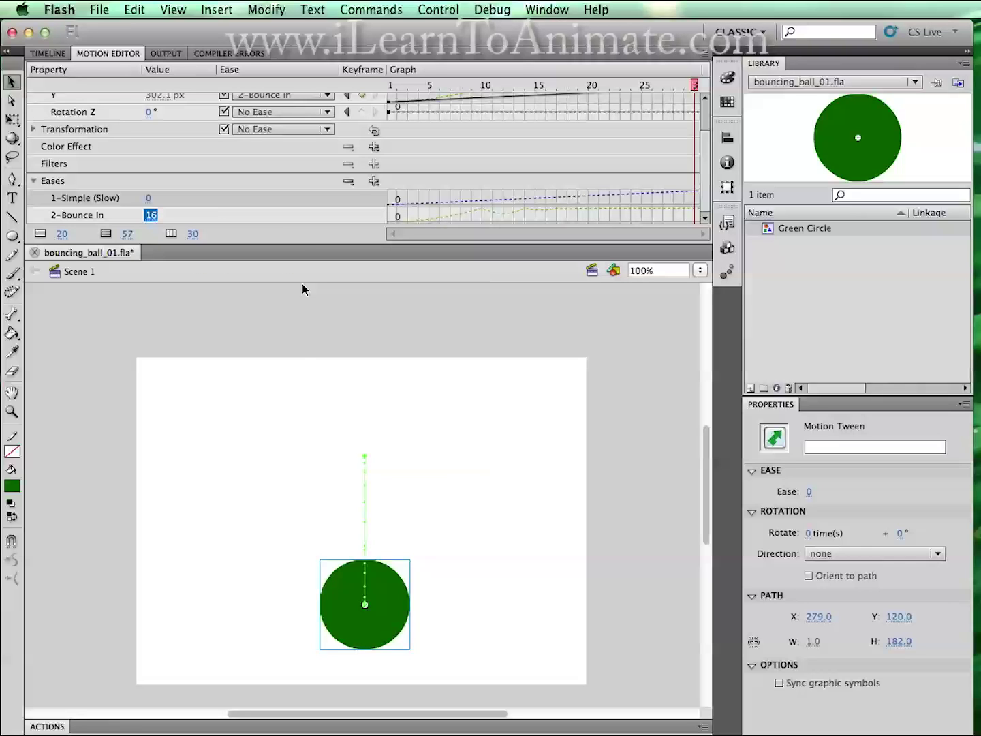
# - Replay the animation several times to check the stronger bounce, then return to the layer timeline
pyautogui.click(298, 325)
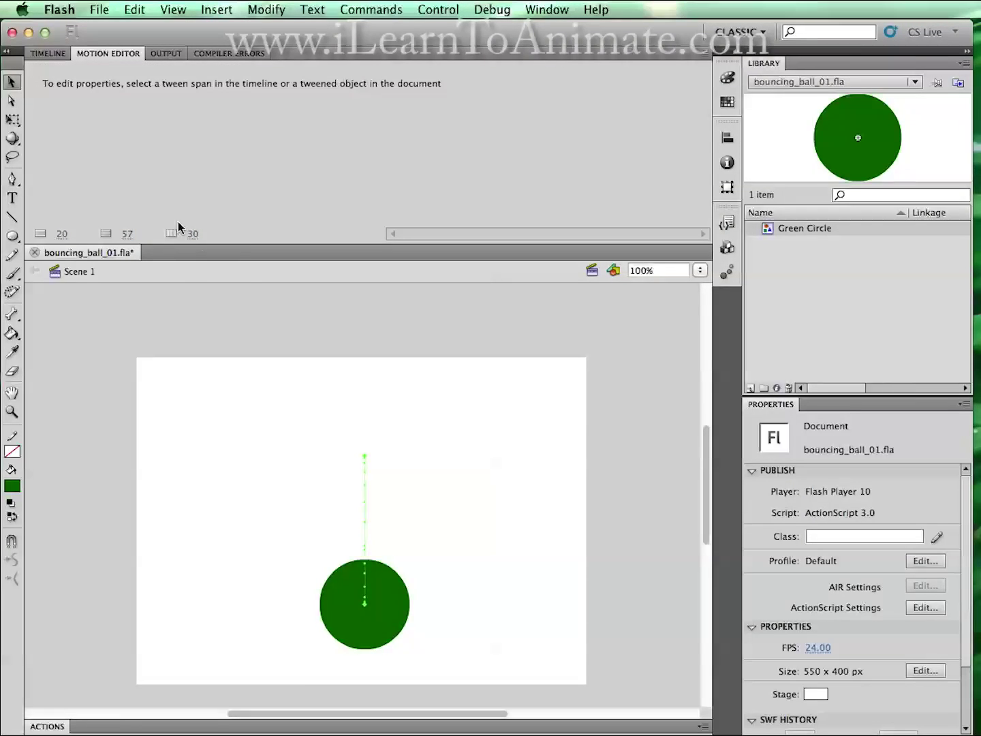
pyautogui.click(387, 585)
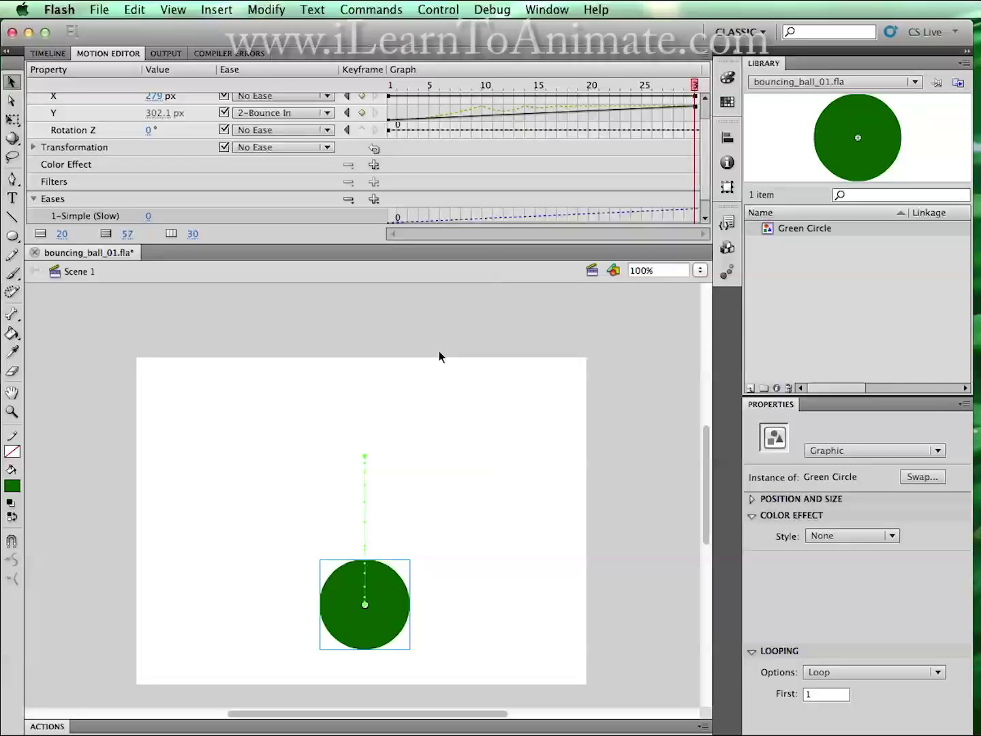
pyautogui.press('Return')
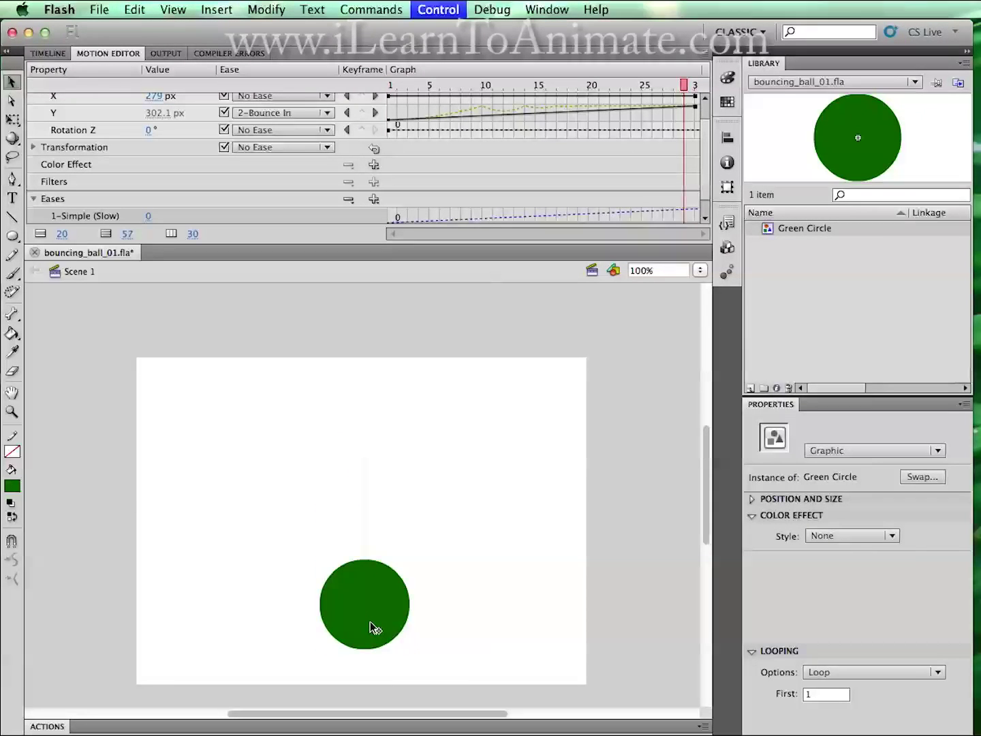
pyautogui.press('Return')
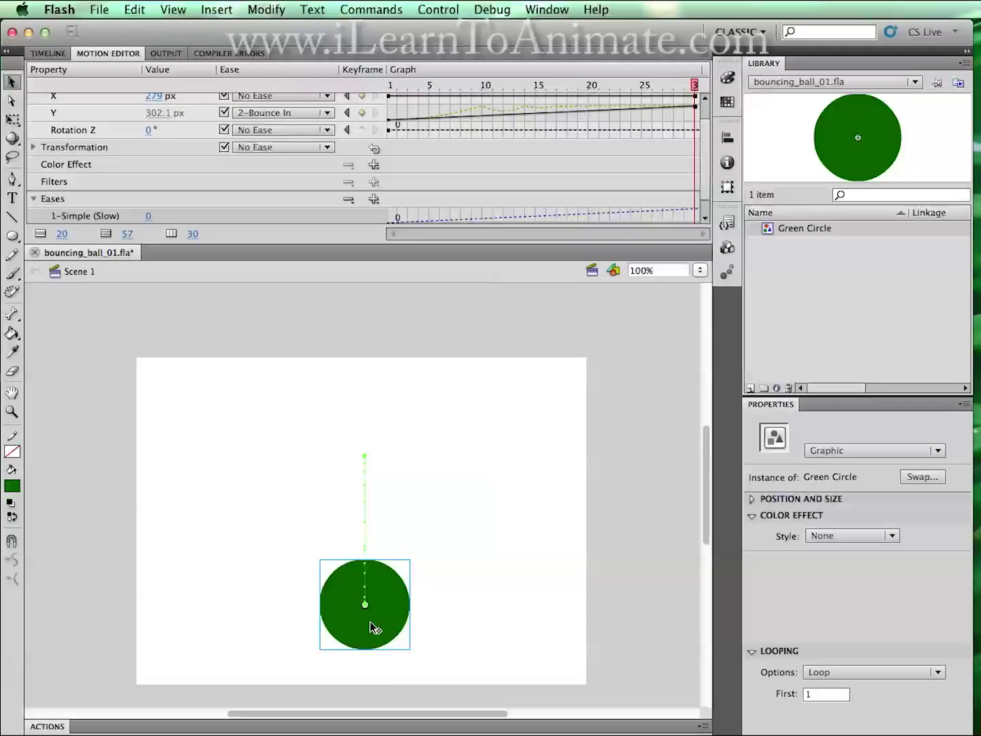
pyautogui.press('Return')
pyautogui.click(57, 57)
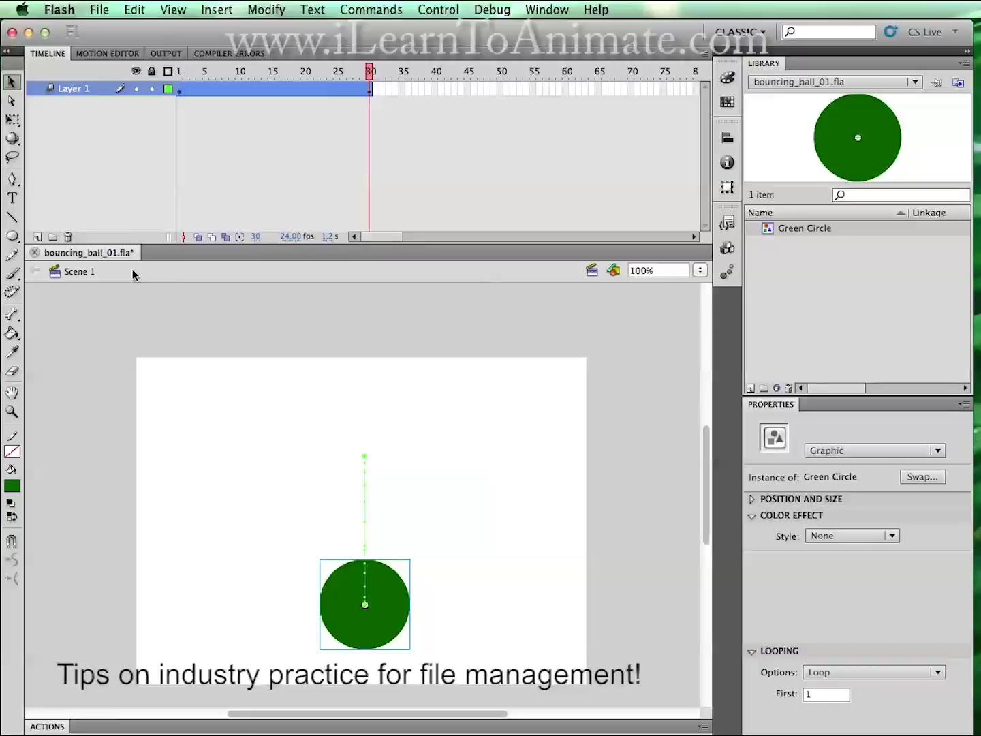
# - Save As with the version digit changed, creating bouncing_ball_02.fla
pyautogui.click(103, 13)
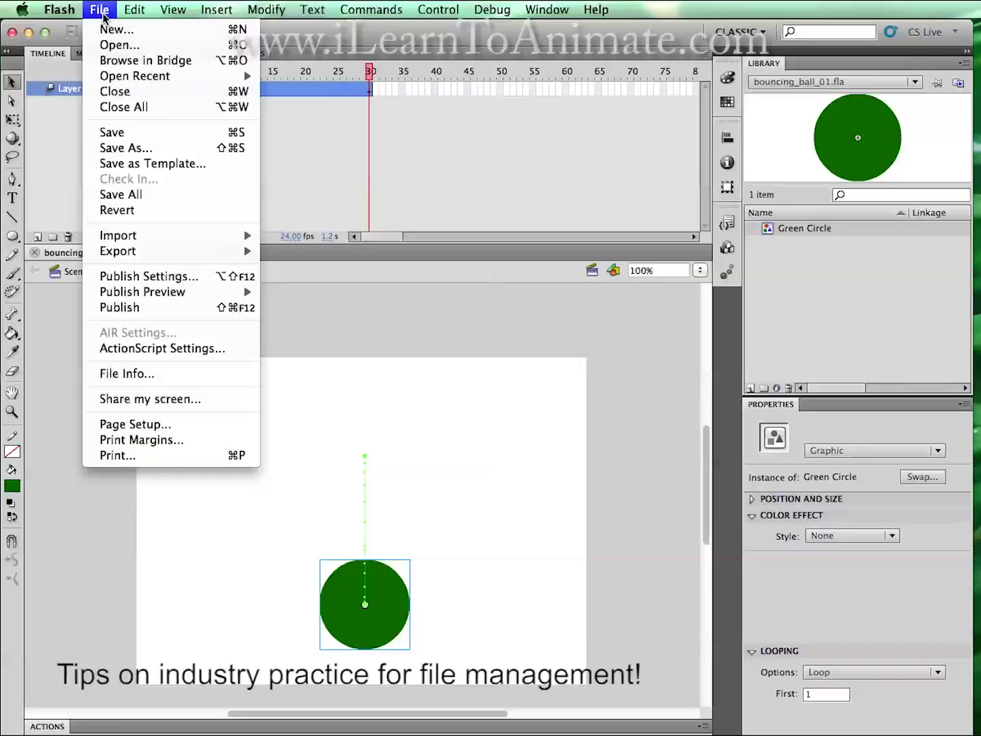
pyautogui.click(161, 148)
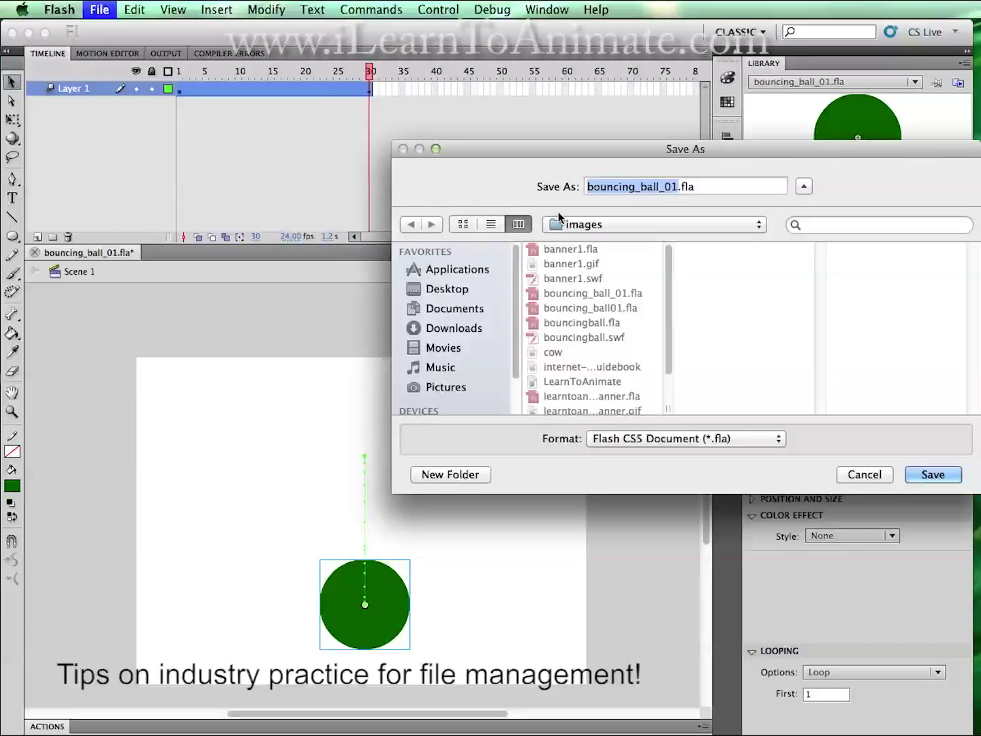
pyautogui.click(671, 186)
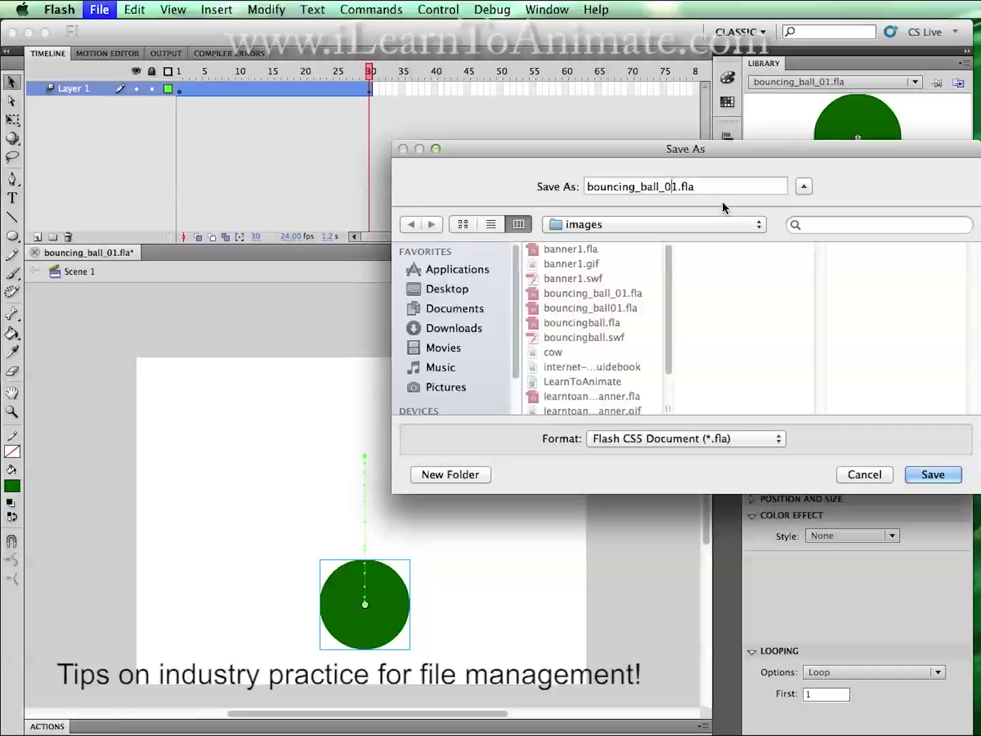
pyautogui.press('Right')
pyautogui.press('BackSpace')
pyautogui.write('2')
pyautogui.click(949, 475)
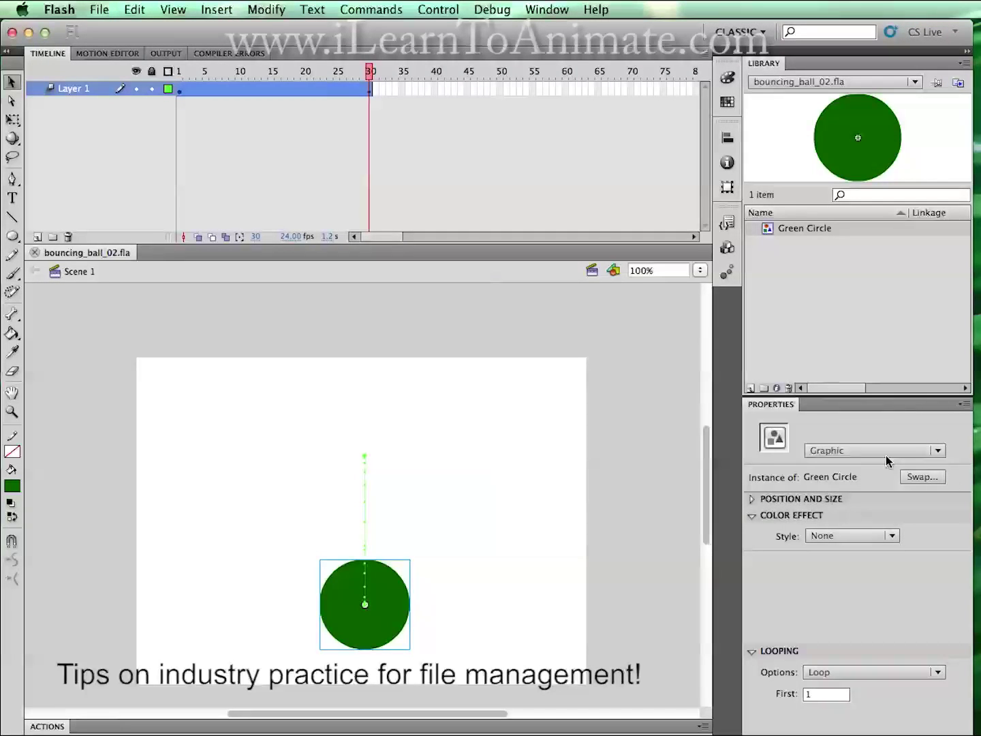
pyautogui.click(468, 557)
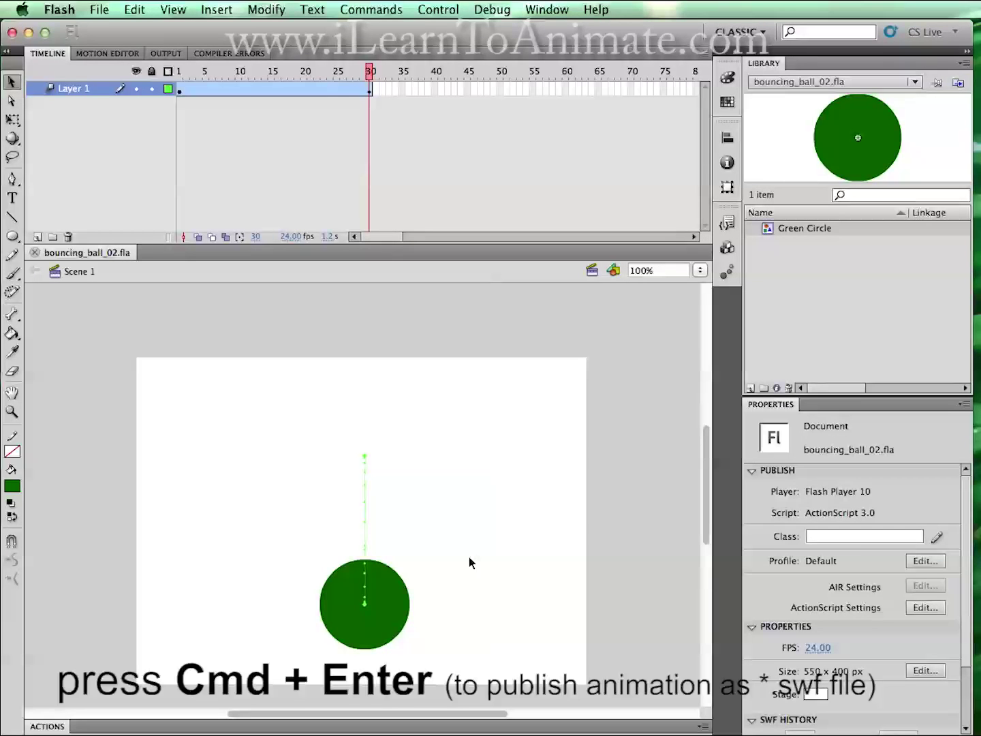
# - Test the movie to publish bouncing_ball_02.swf and preview the bouncing ball
pyautogui.press('super+Return')
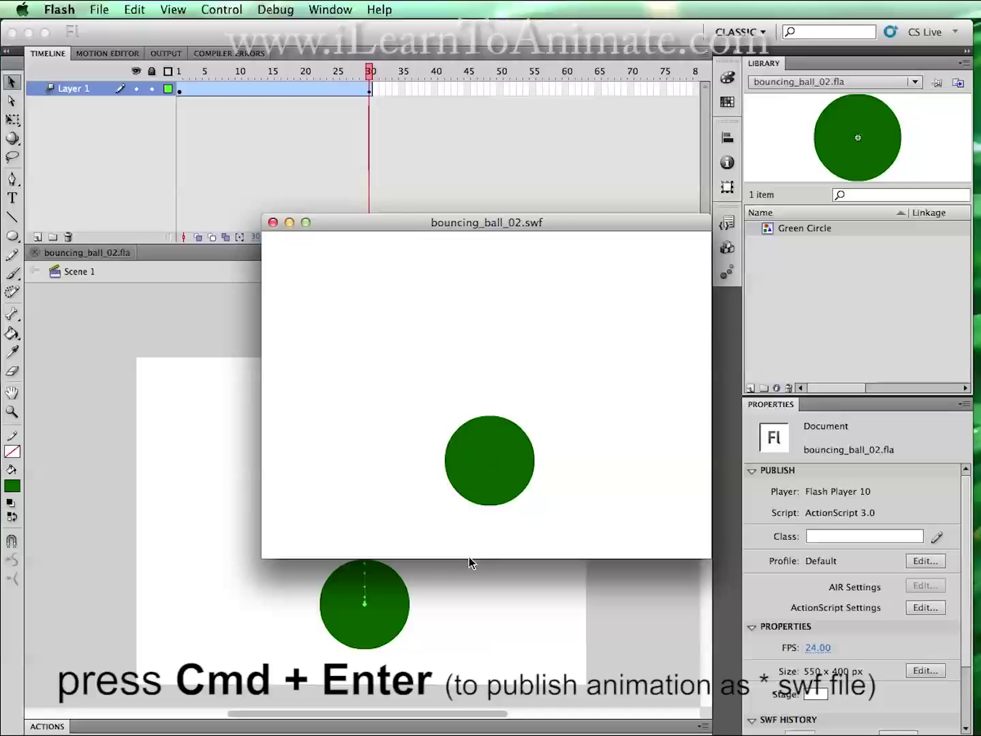